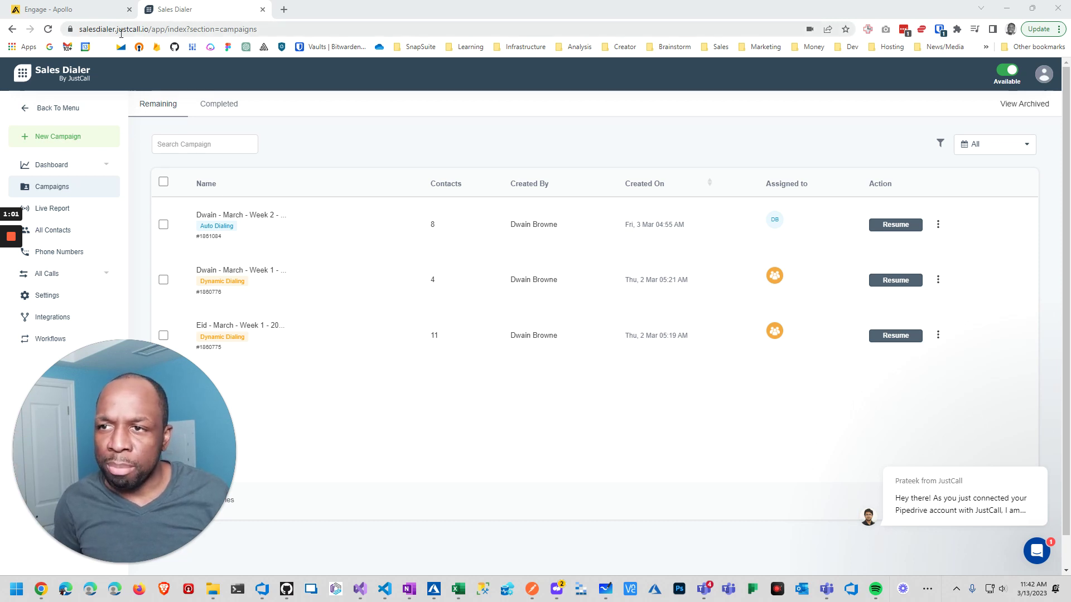
# Review the Apollo Emails page stats, then minimize Chrome to reveal the sampledatainsurance folder.
pyautogui.click(92, 13)
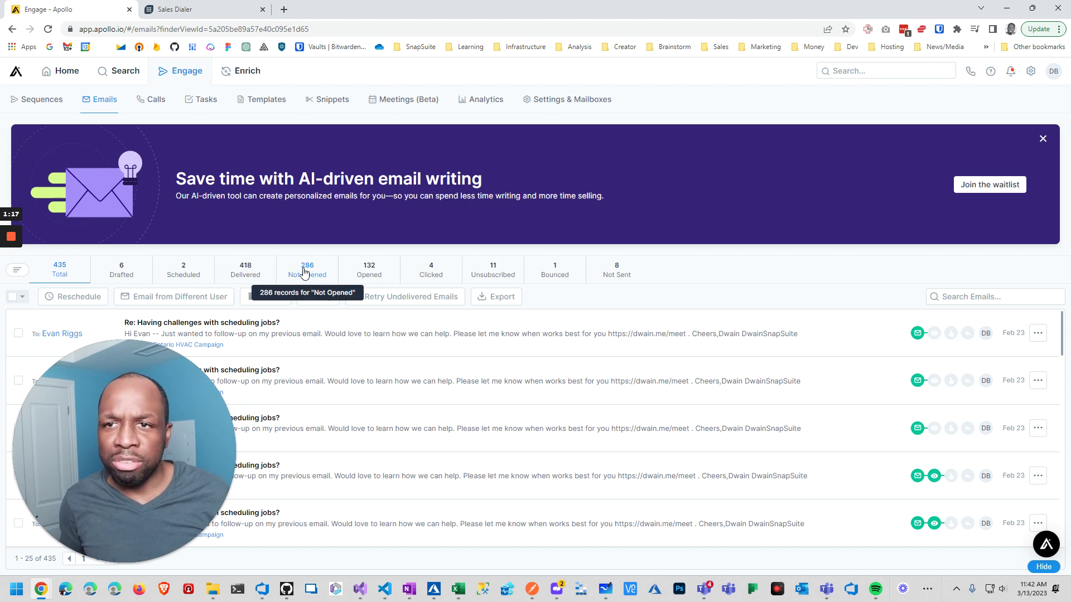
pyautogui.click(1007, 8)
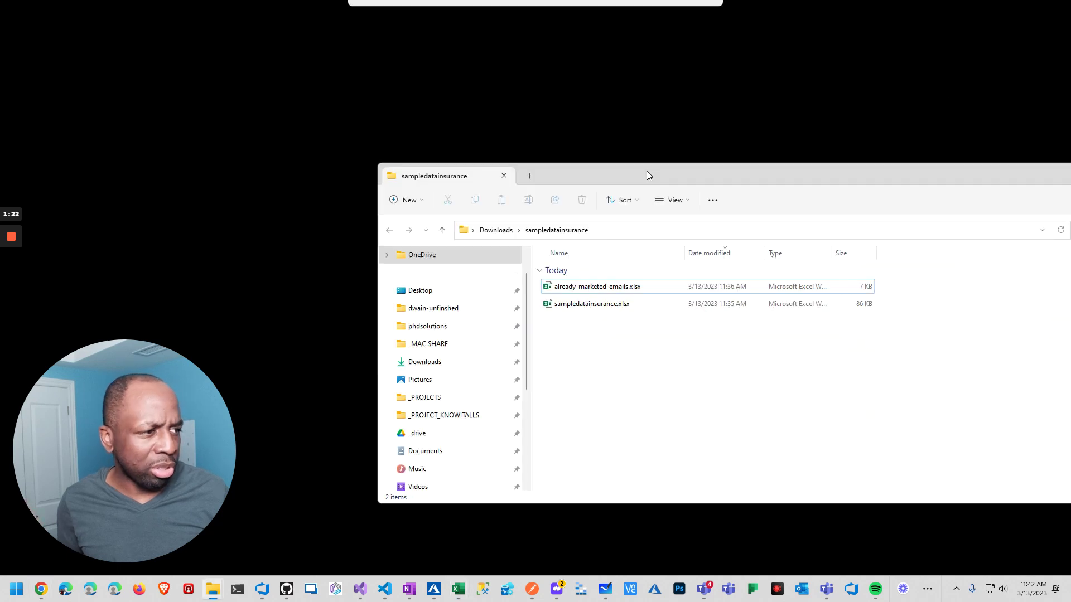
# Open sampledatainsurance.xlsx from the Downloads › sampledatainsurance folder in Excel.
pyautogui.moveTo(647, 171); pyautogui.dragTo(503, 150)
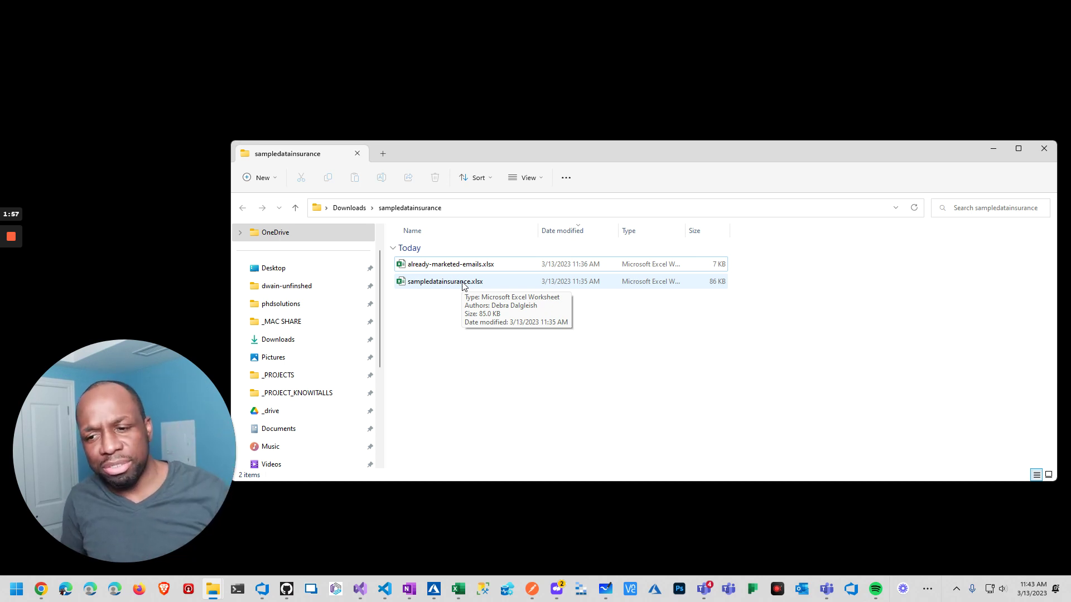
pyautogui.click(443, 282)
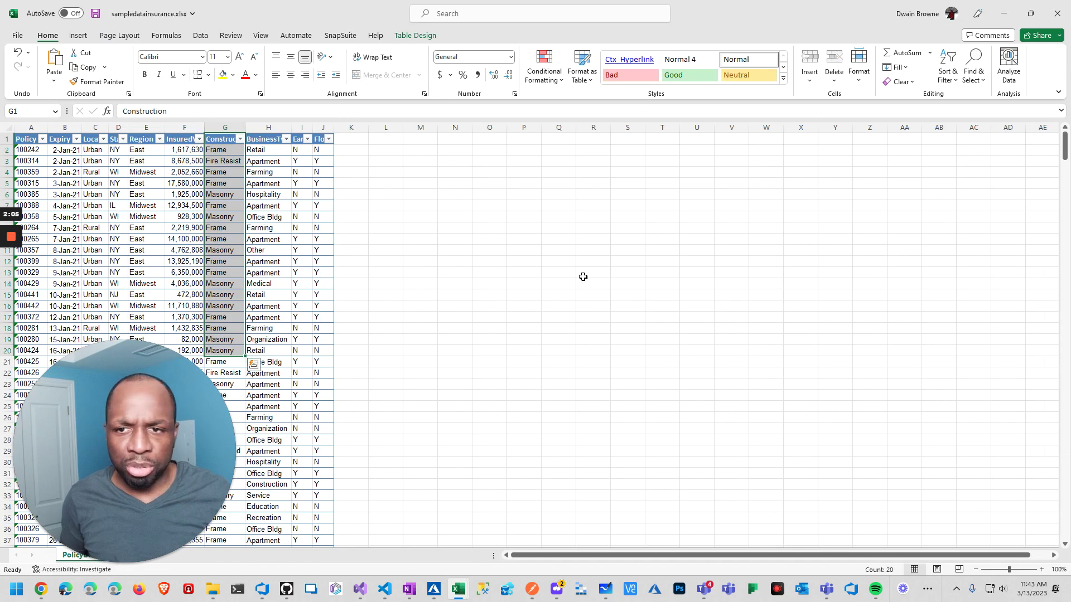
# Autofit every column of the insurance policy table.
pyautogui.click(506, 221)
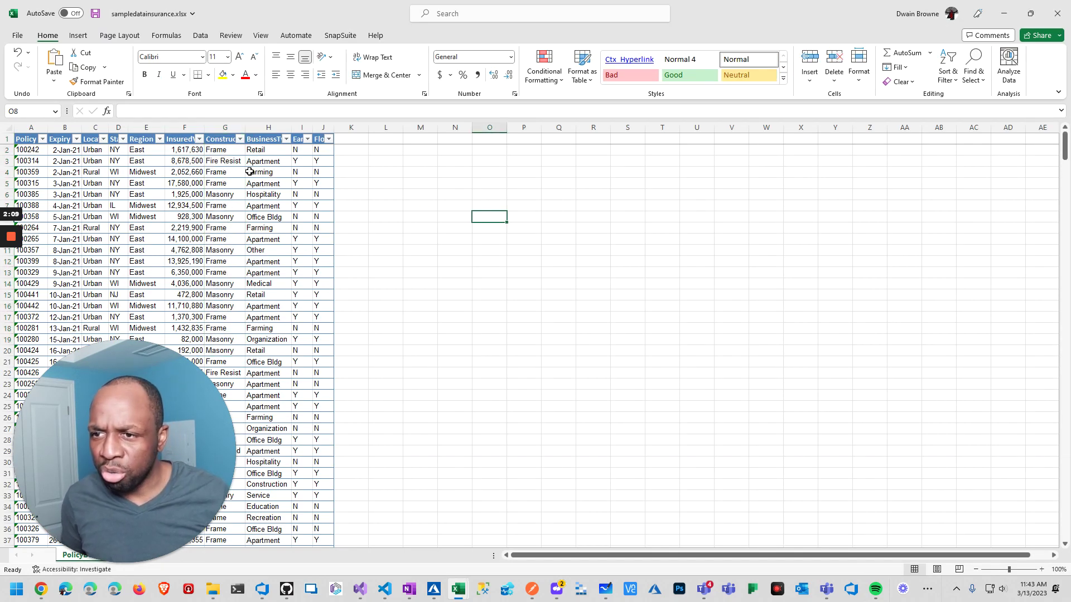
pyautogui.click(6, 124)
pyautogui.doubleClick(246, 128)
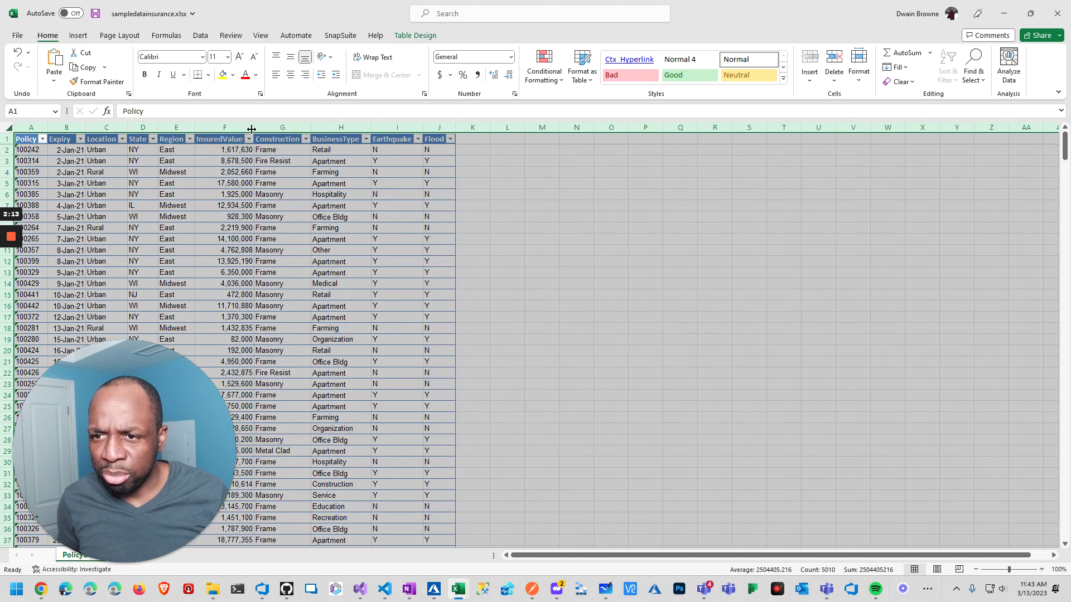
pyautogui.click(425, 174)
# Rename header H1 from BusinessType to 'Email Addresses' and widen column H to fit.
pyautogui.click(341, 143)
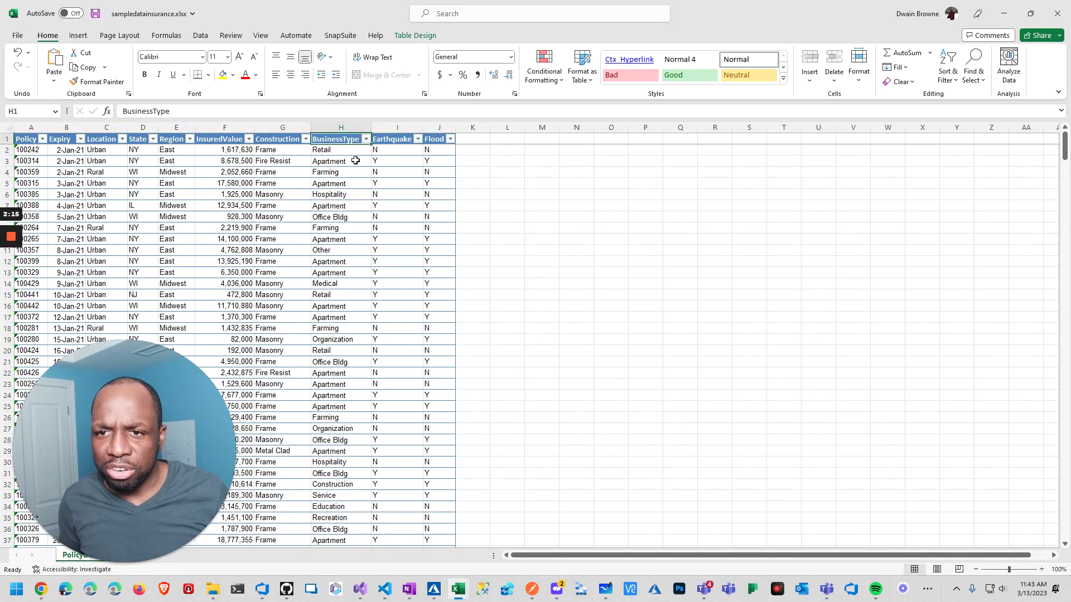
pyautogui.scroll(-20, 339, 168)
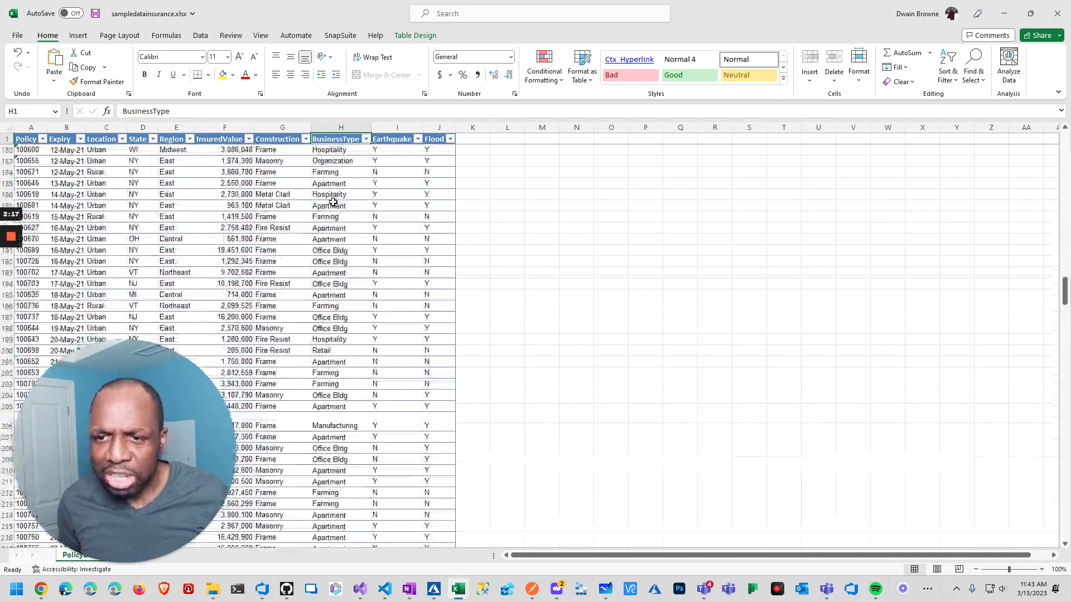
pyautogui.scroll(20, 334, 184)
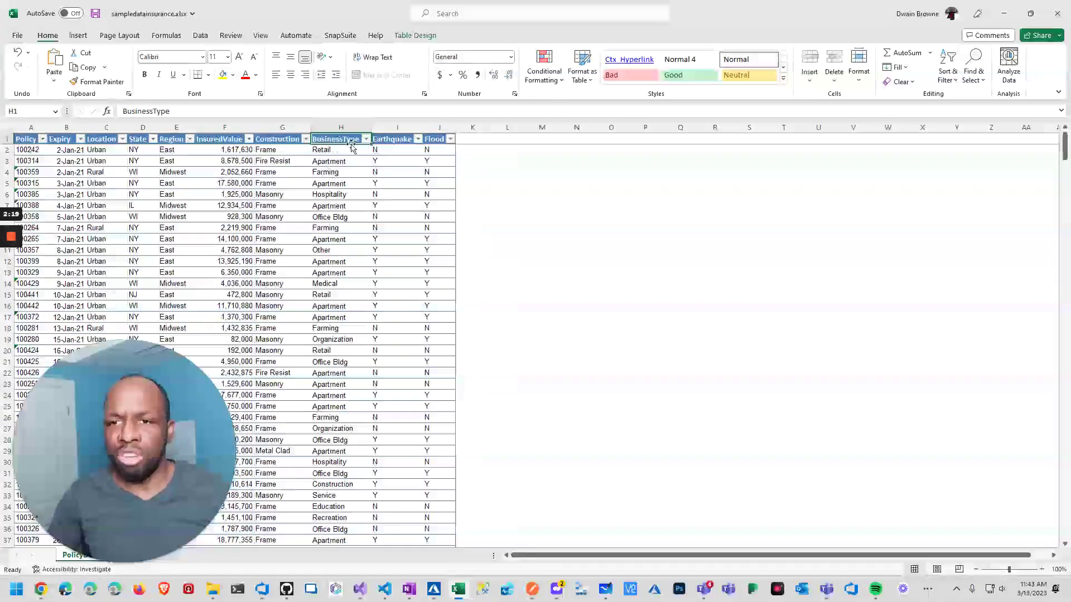
pyautogui.write('Email Addresses')
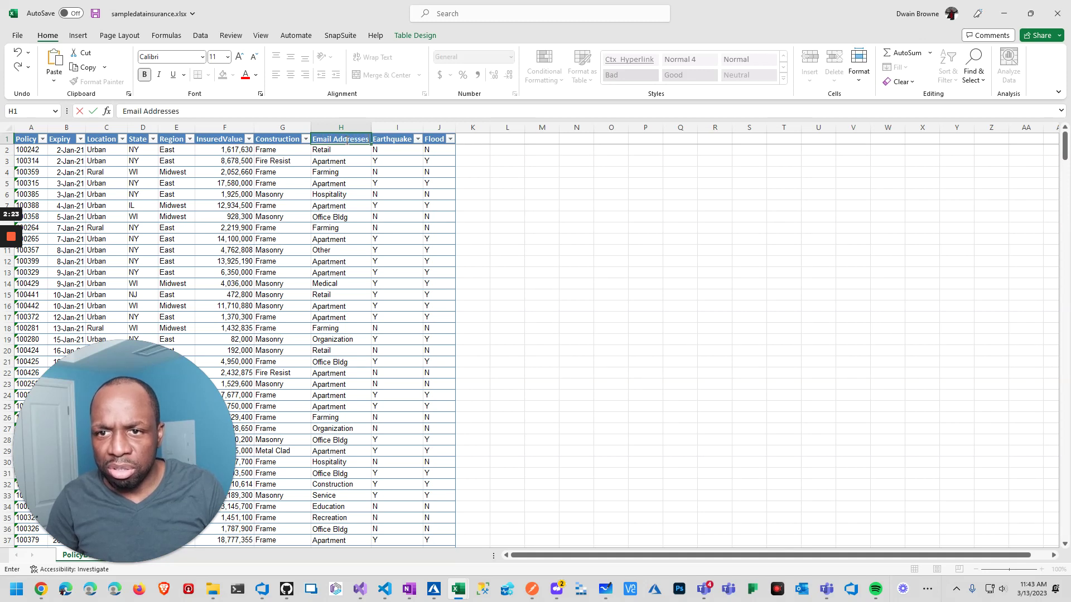
pyautogui.press('Return')
pyautogui.moveTo(371, 128); pyautogui.dragTo(398, 127)
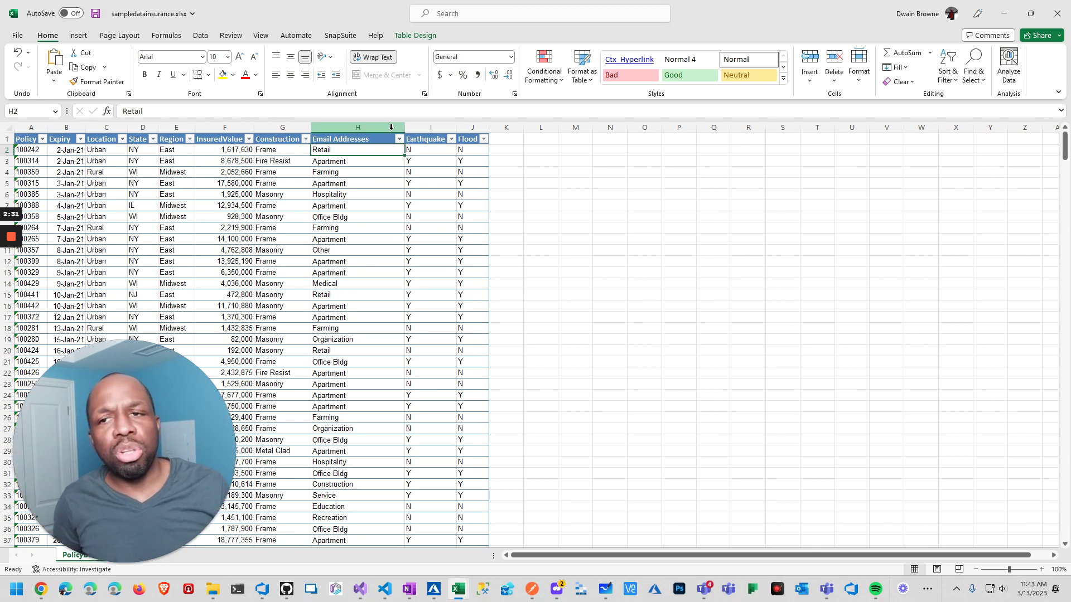
pyautogui.hotkey('alt', 'Tab')
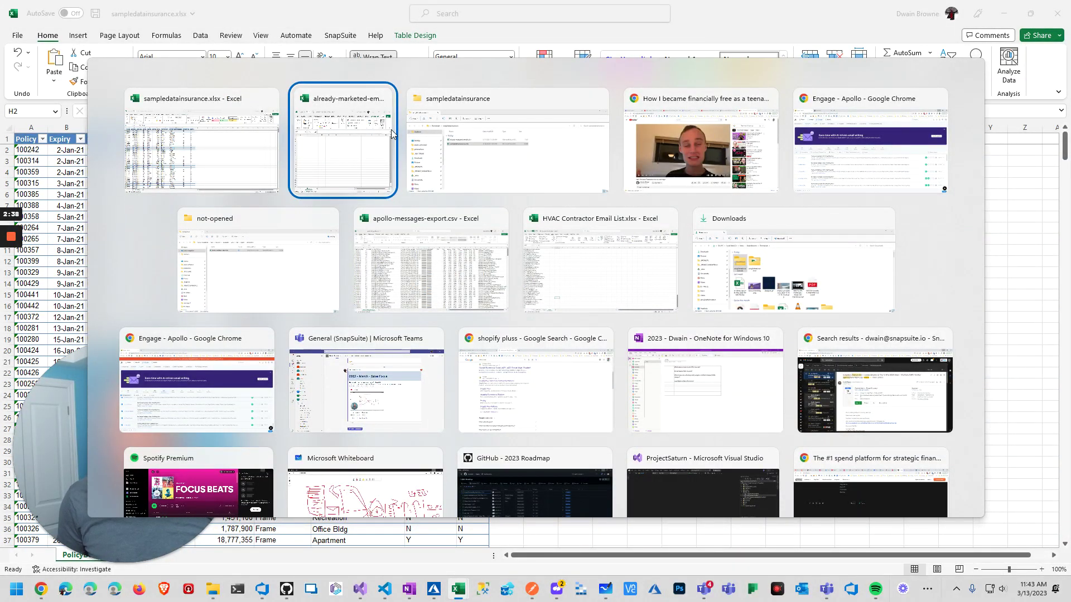
# Copy the Retail, Apartment and Other values from H2, H7 and H11, and add a new worksheet.
pyautogui.hotkey('alt', 'shift', 'Tab')
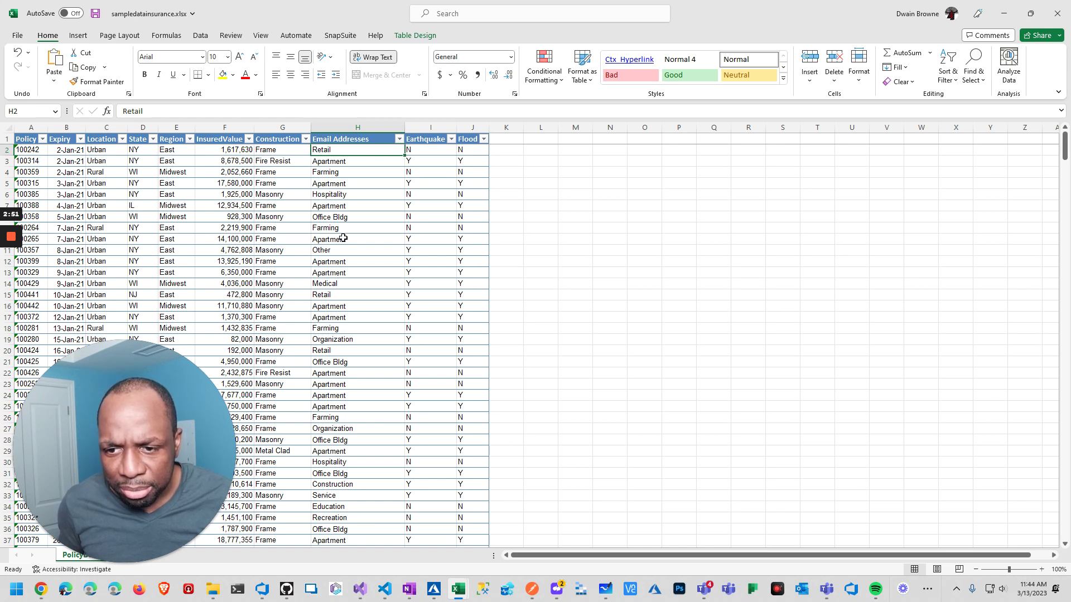
pyautogui.scroll(-15, 347, 395)
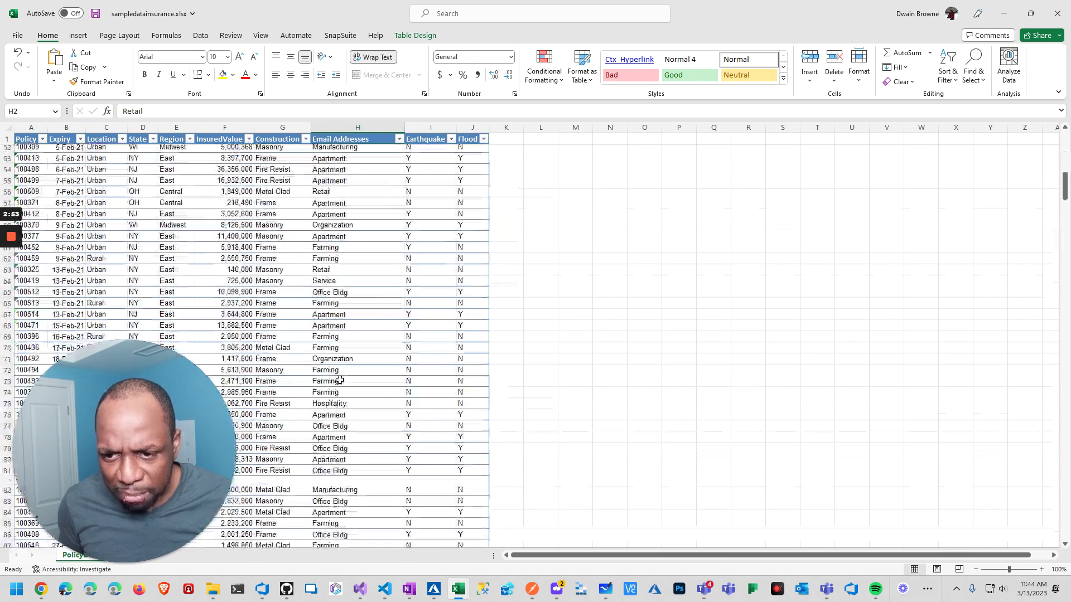
pyautogui.scroll(15, 335, 312)
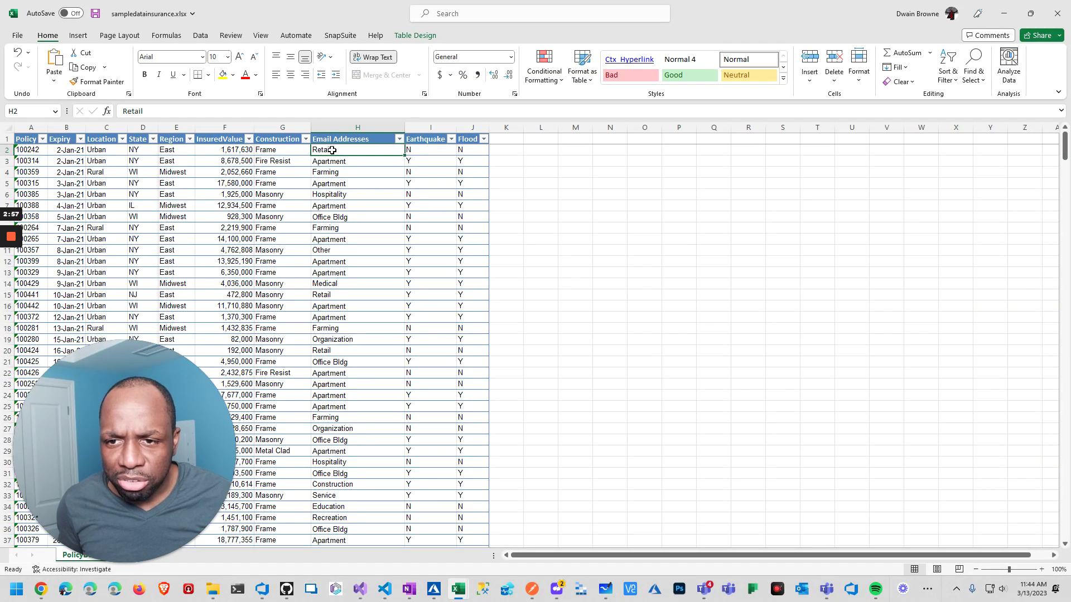
pyautogui.keyDown('ctrl'); pyautogui.click(341, 206); pyautogui.keyUp('ctrl')
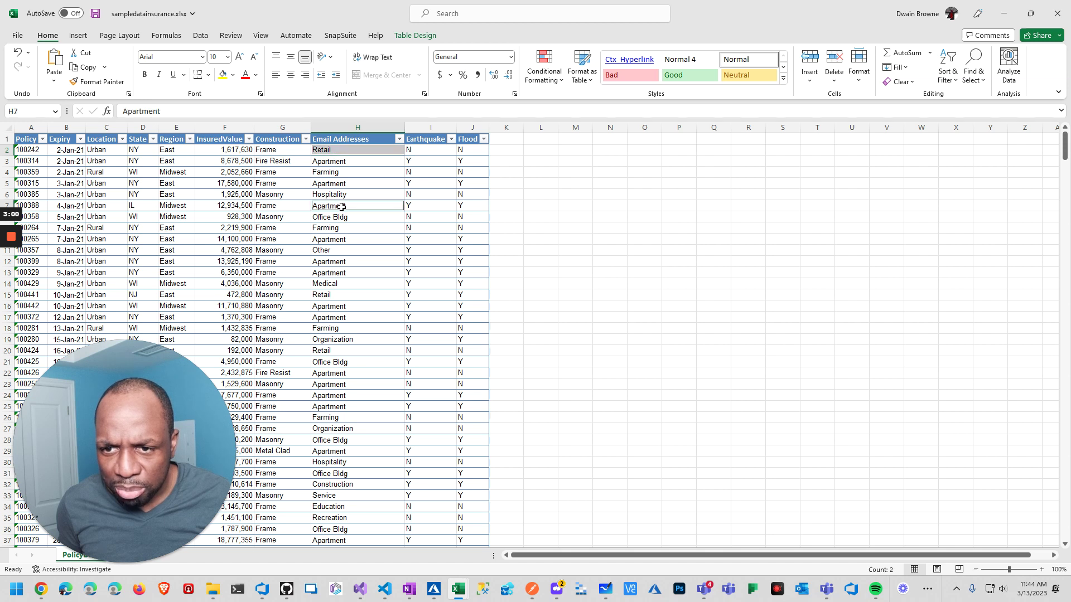
pyautogui.keyDown('ctrl'); pyautogui.click(337, 251); pyautogui.keyUp('ctrl')
pyautogui.hotkey('ctrl', 'c')
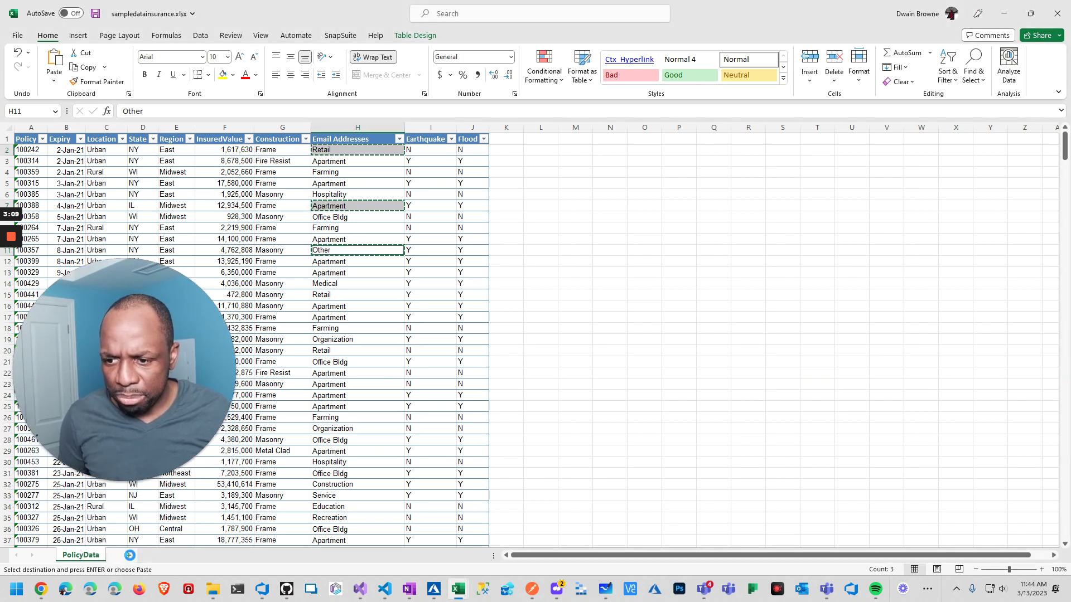
pyautogui.click(128, 555)
# Paste Retail, Apartment and Other into A3:A5 of the new sheet and widen column A.
pyautogui.moveTo(133, 380); pyautogui.dragTo(115, 487)
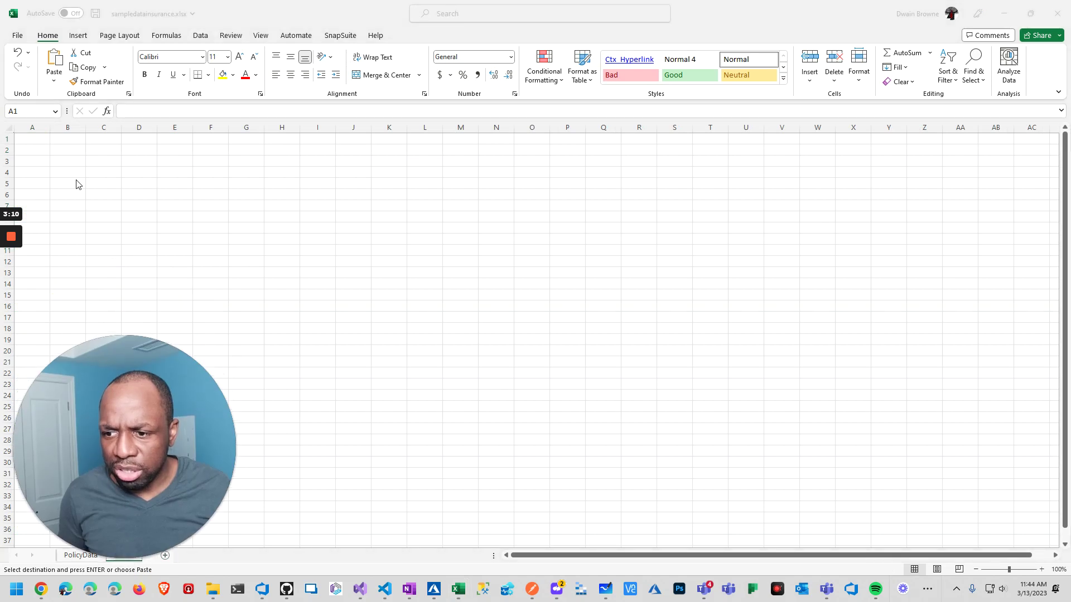
pyautogui.click(48, 157)
pyautogui.hotkey('ctrl', 'v')
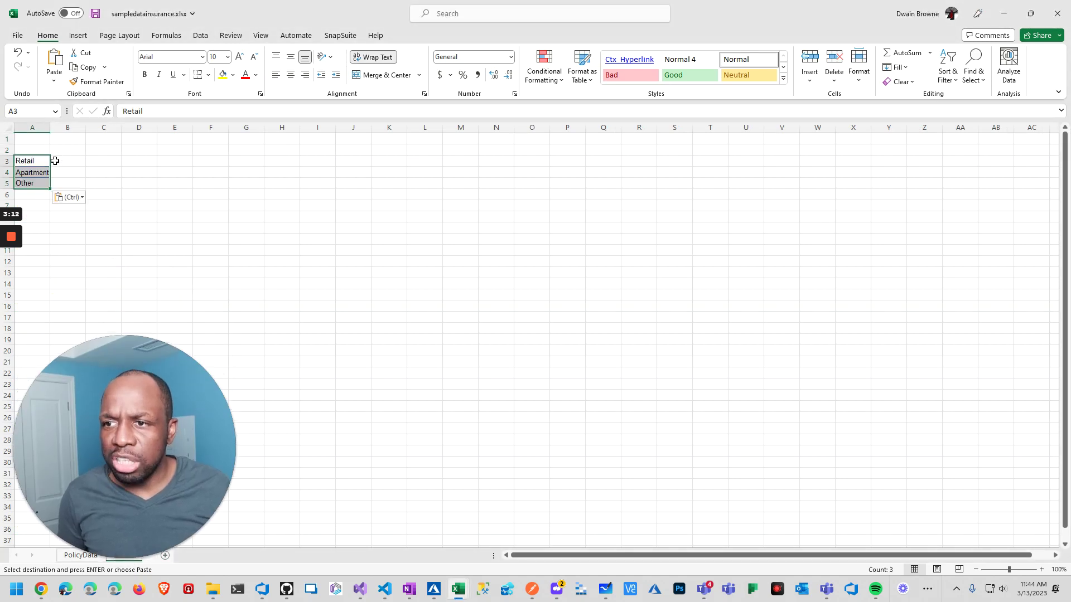
pyautogui.click(78, 172)
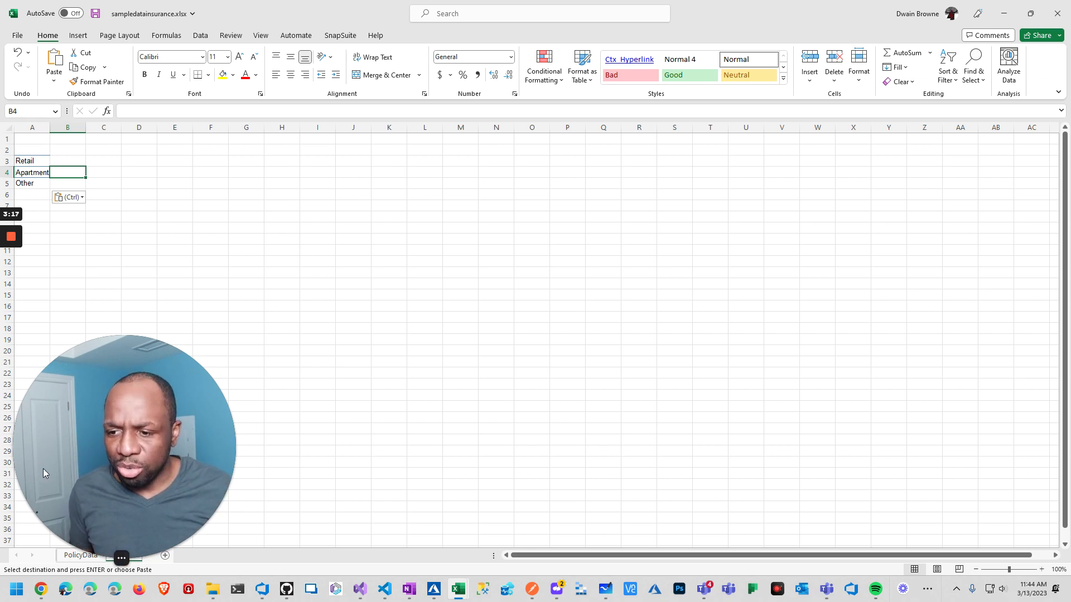
pyautogui.click(73, 554)
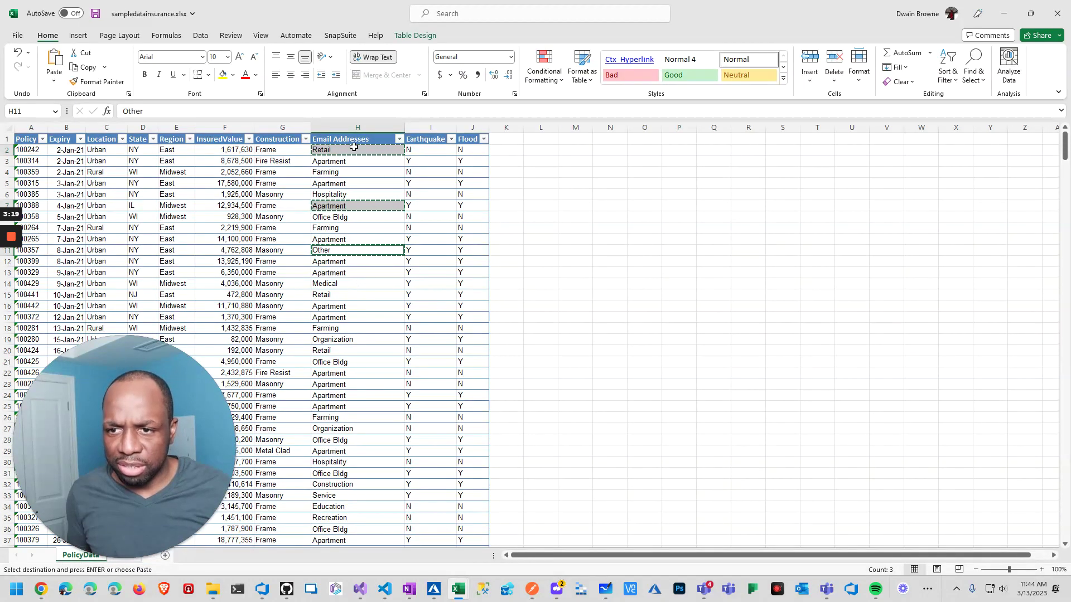
pyautogui.scroll(-20, 353, 146)
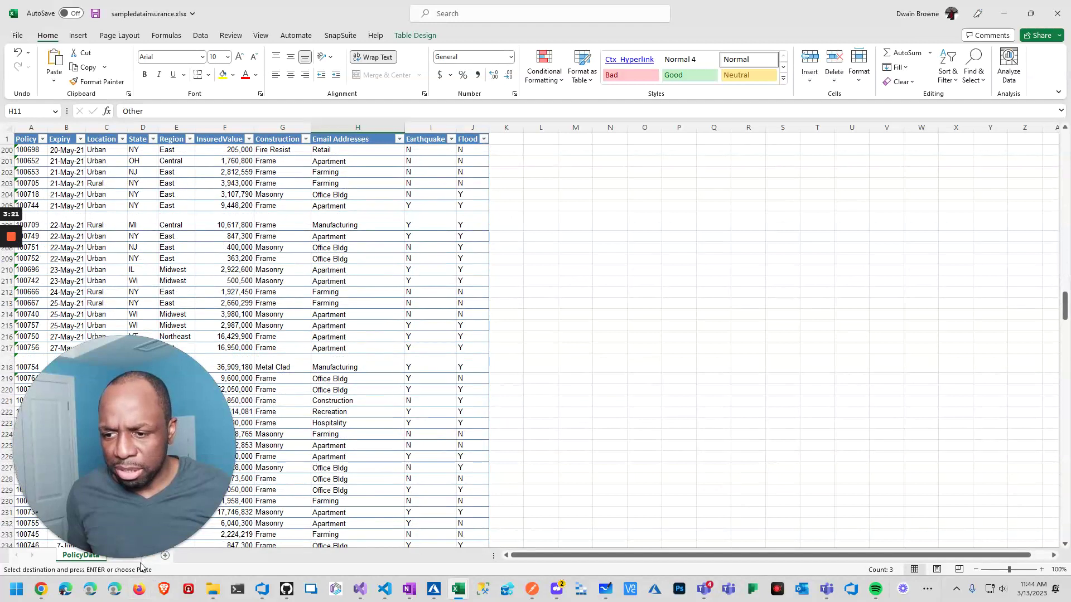
pyautogui.click(125, 556)
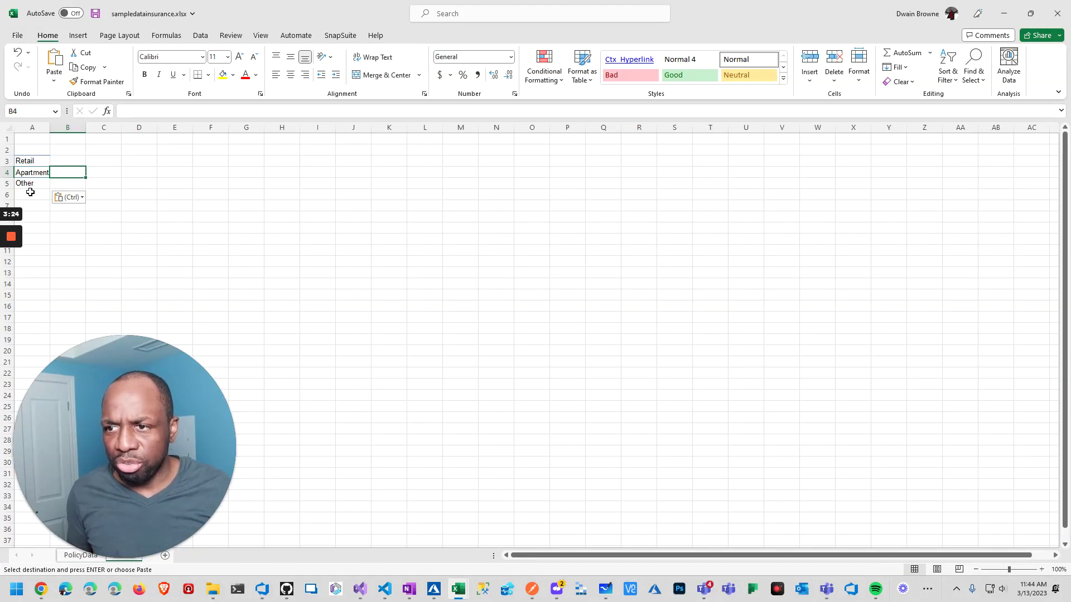
pyautogui.moveTo(50, 128); pyautogui.dragTo(65, 128)
pyautogui.click(43, 147)
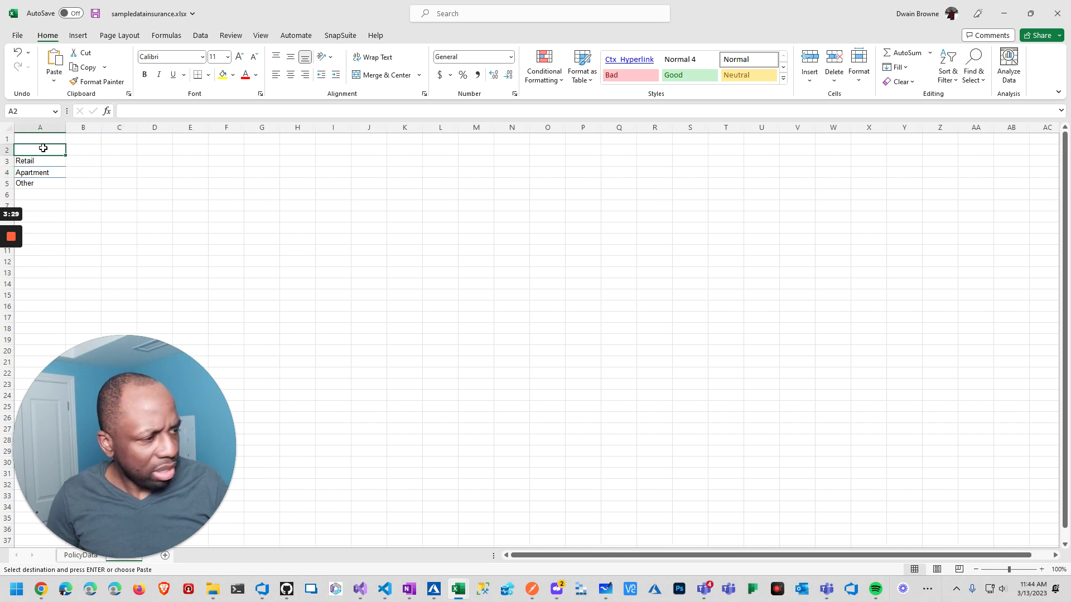
# Copy the 'Email Addresses' header text from H1 and paste it, bolded, into Sheet1 cell A2.
pyautogui.click(78, 554)
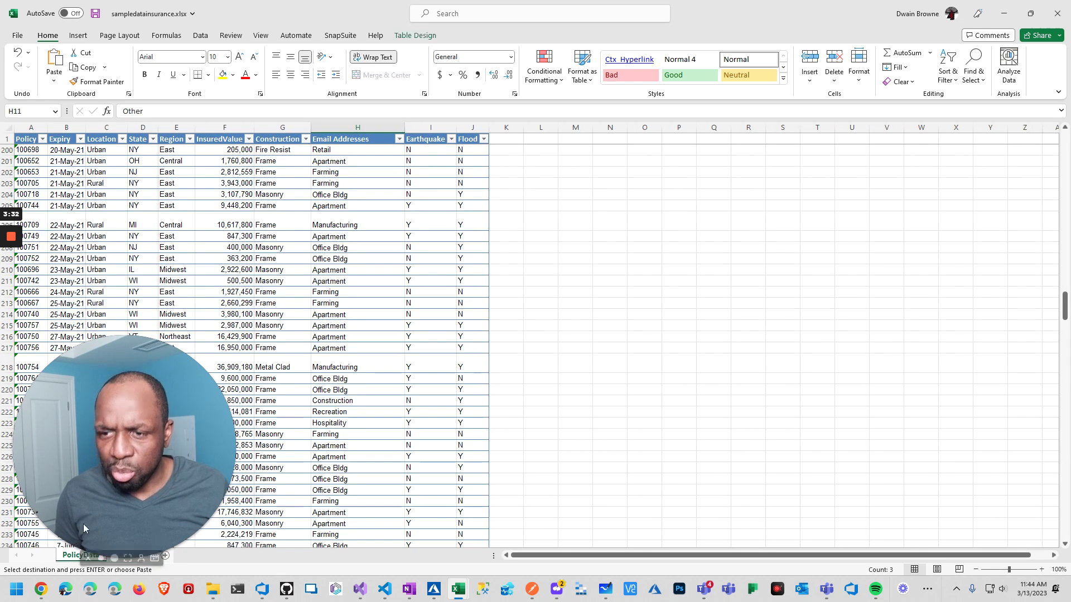
pyautogui.click(346, 139)
pyautogui.click(189, 110)
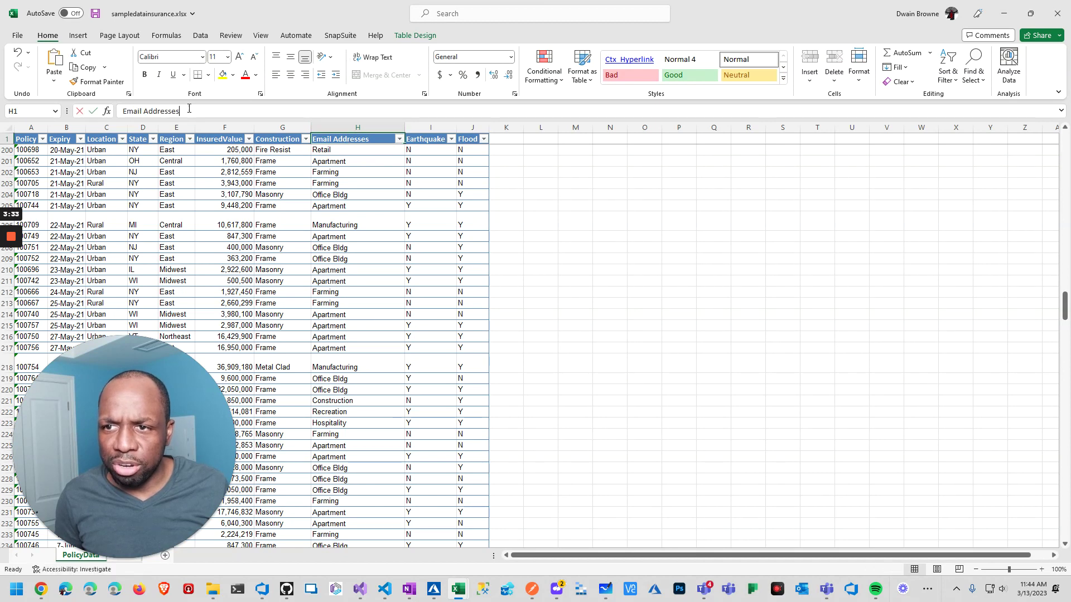
pyautogui.moveTo(189, 110); pyautogui.dragTo(122, 111)
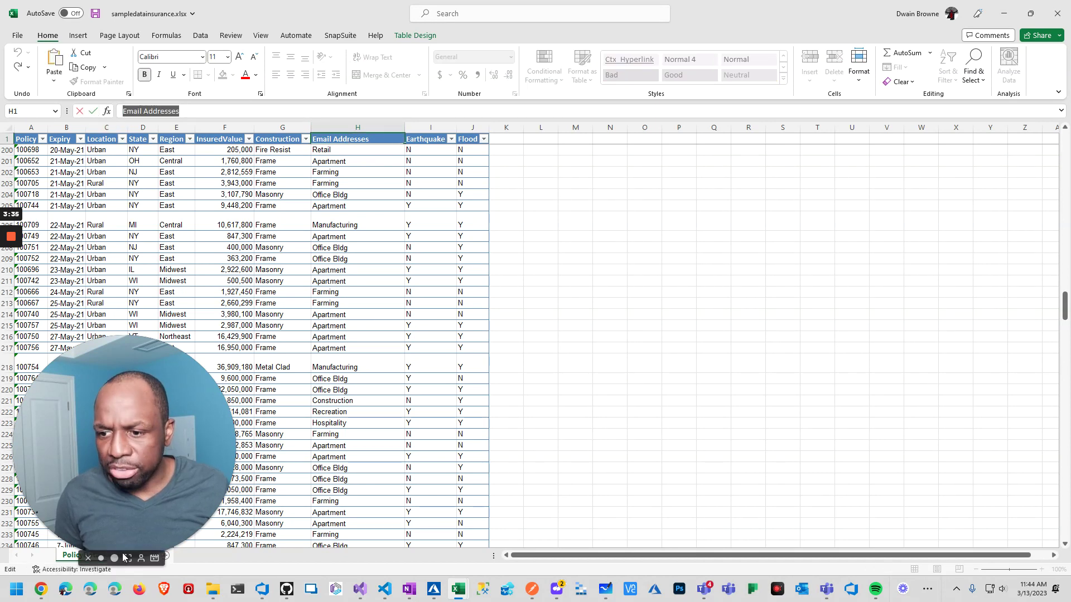
pyautogui.moveTo(123, 491); pyautogui.dragTo(1022, 459)
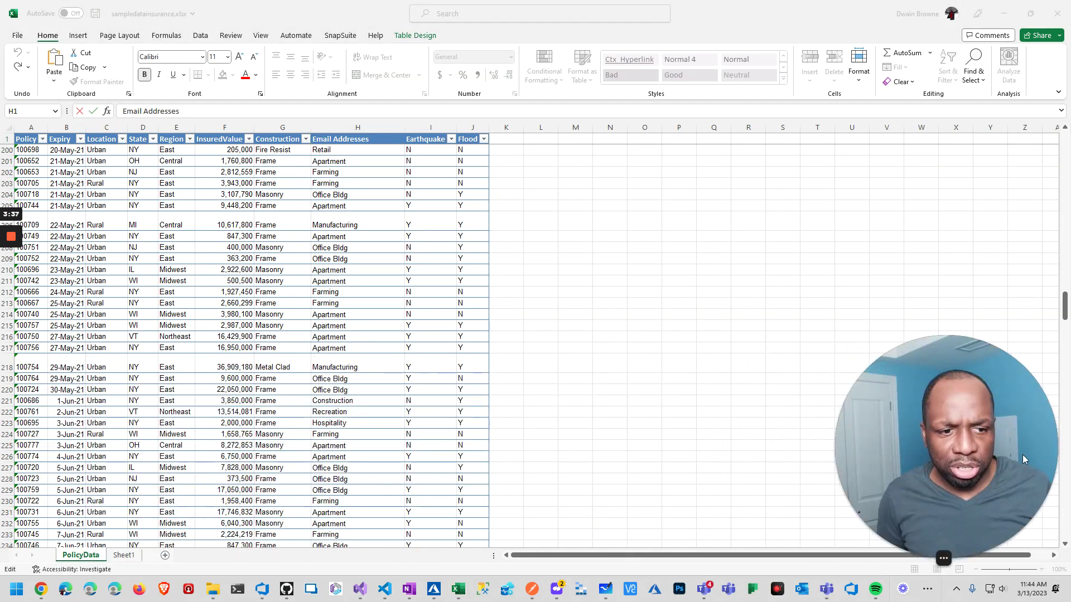
pyautogui.click(120, 556)
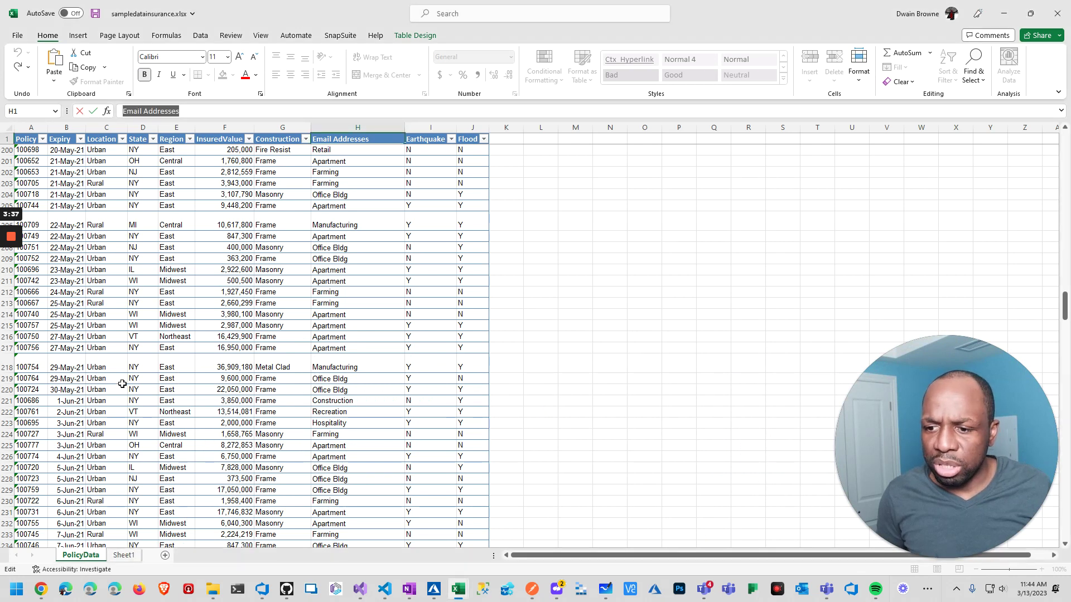
pyautogui.click(124, 555)
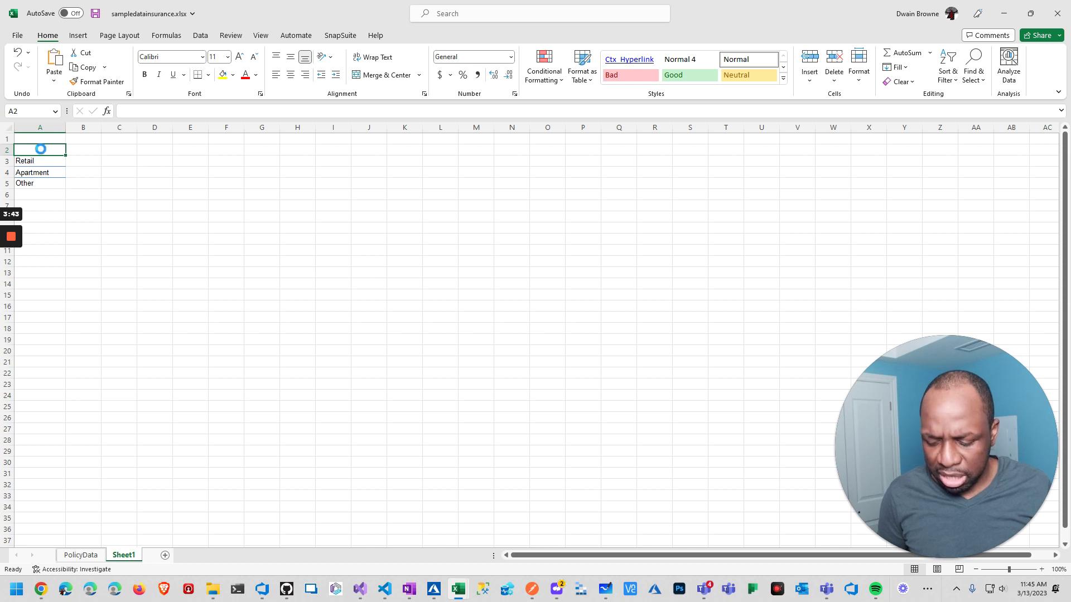
pyautogui.hotkey('ctrl', 'v')
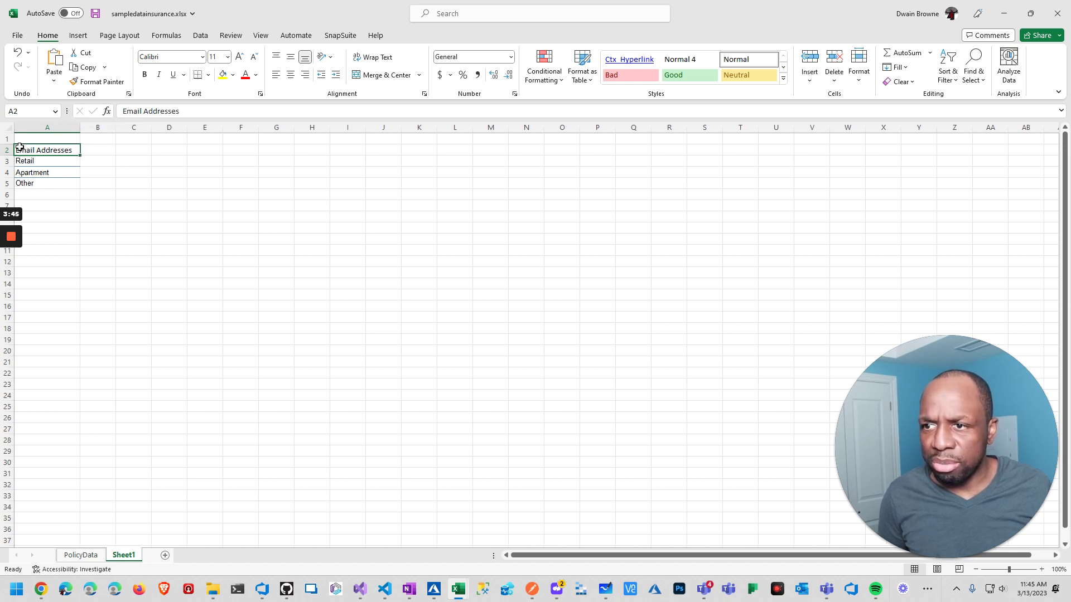
pyautogui.hotkey('ctrl', 'b')
pyautogui.click(98, 228)
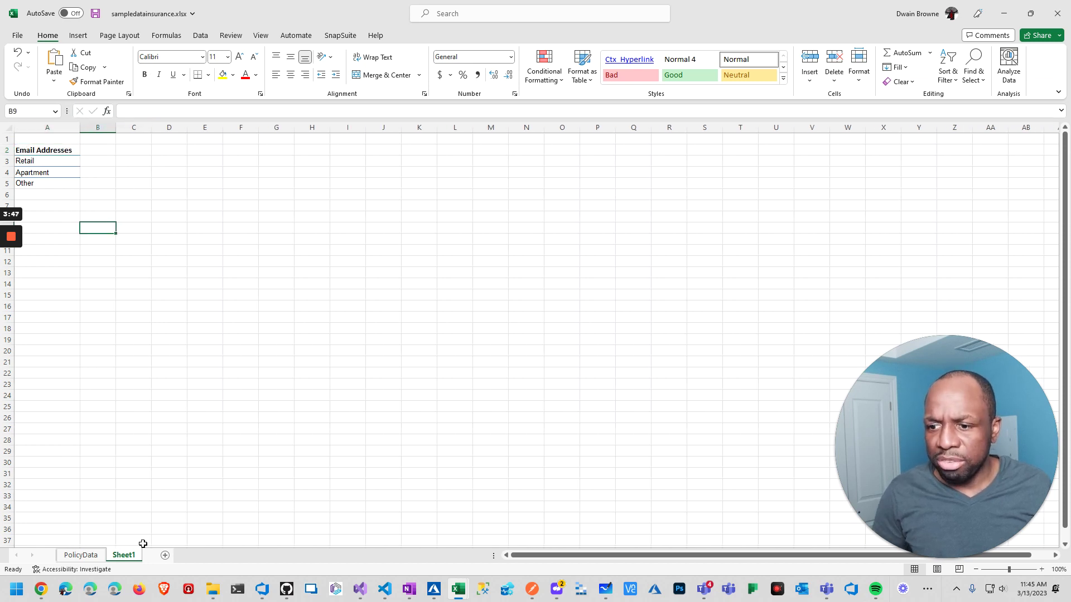
# Go back to the PolicyData sheet and bring up the Data tools.
pyautogui.click(80, 555)
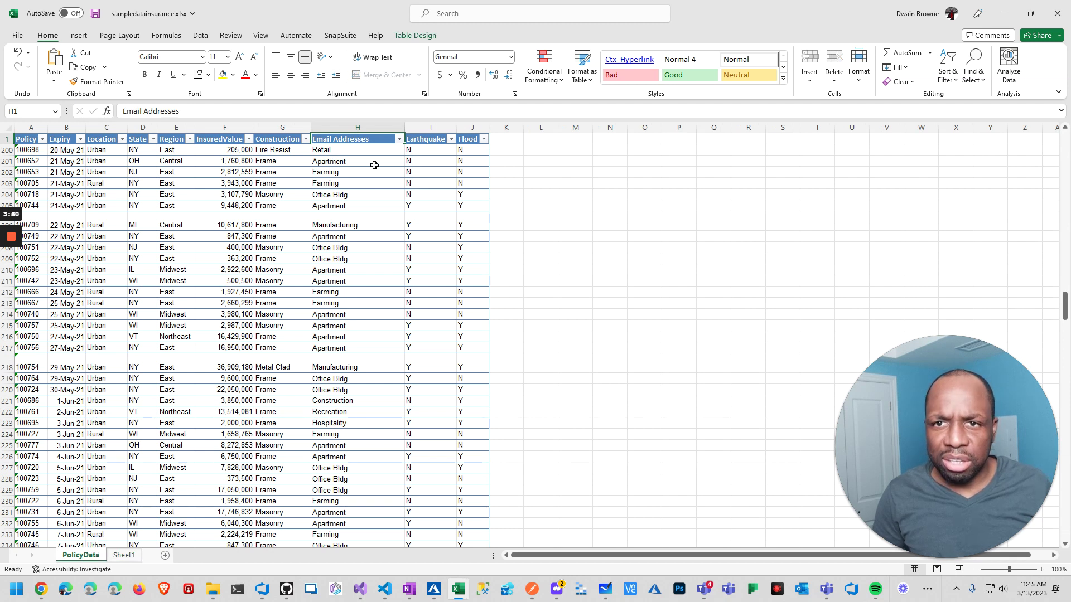
pyautogui.click(166, 35)
pyautogui.click(202, 36)
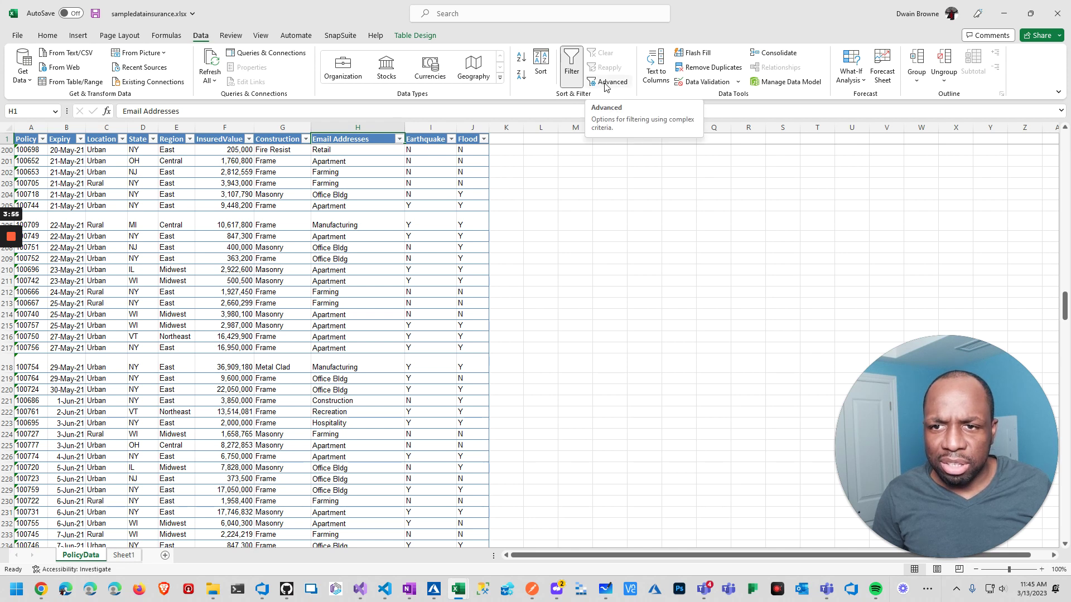
# Check the Retail, Apartment and Other criteria entries on Sheet1, then return to PolicyData.
pyautogui.click(124, 555)
pyautogui.moveTo(42, 161); pyautogui.dragTo(42, 179)
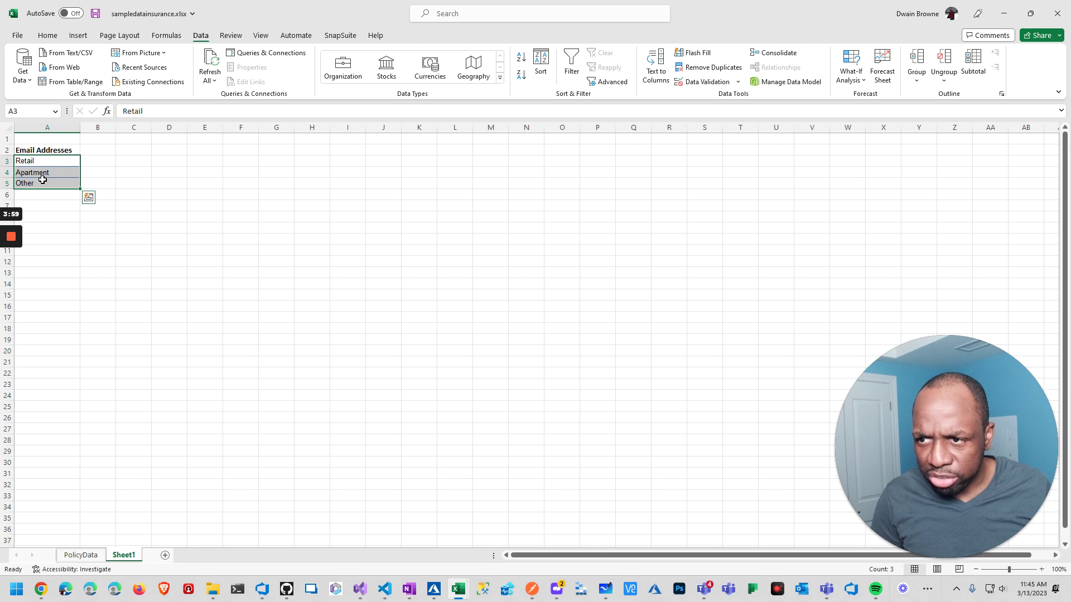
pyautogui.click(81, 555)
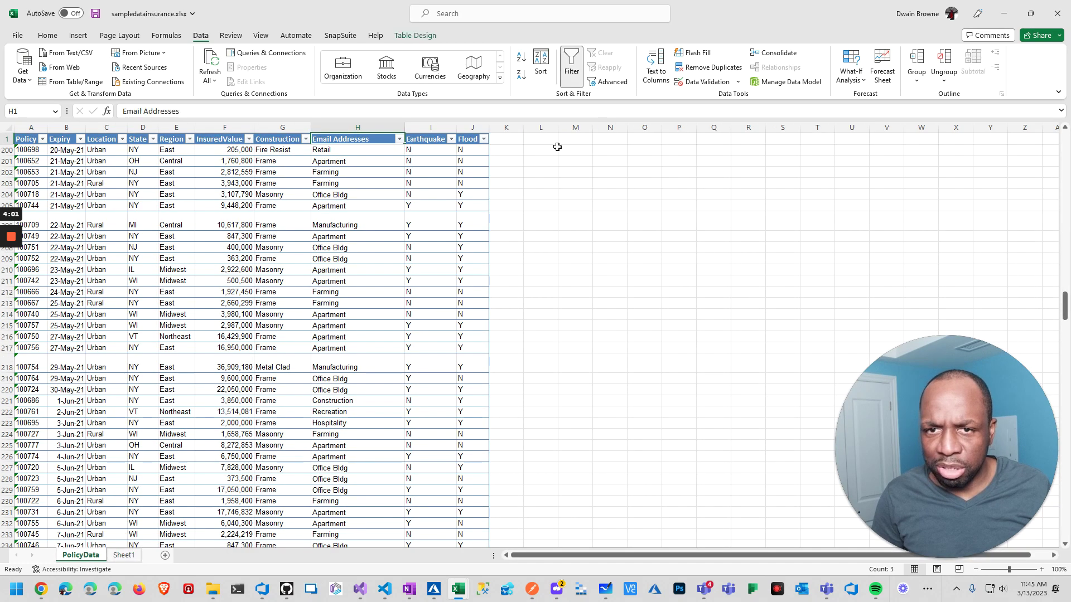
# Open Advanced Filter and set the list range to PolicyData!$A:$J.
pyautogui.click(612, 84)
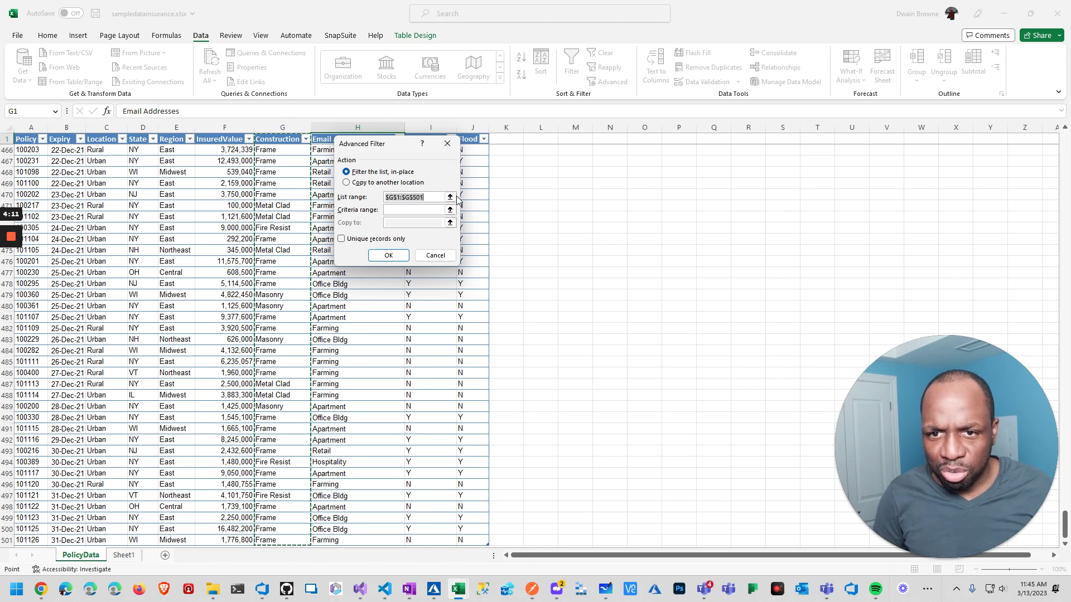
pyautogui.click(449, 196)
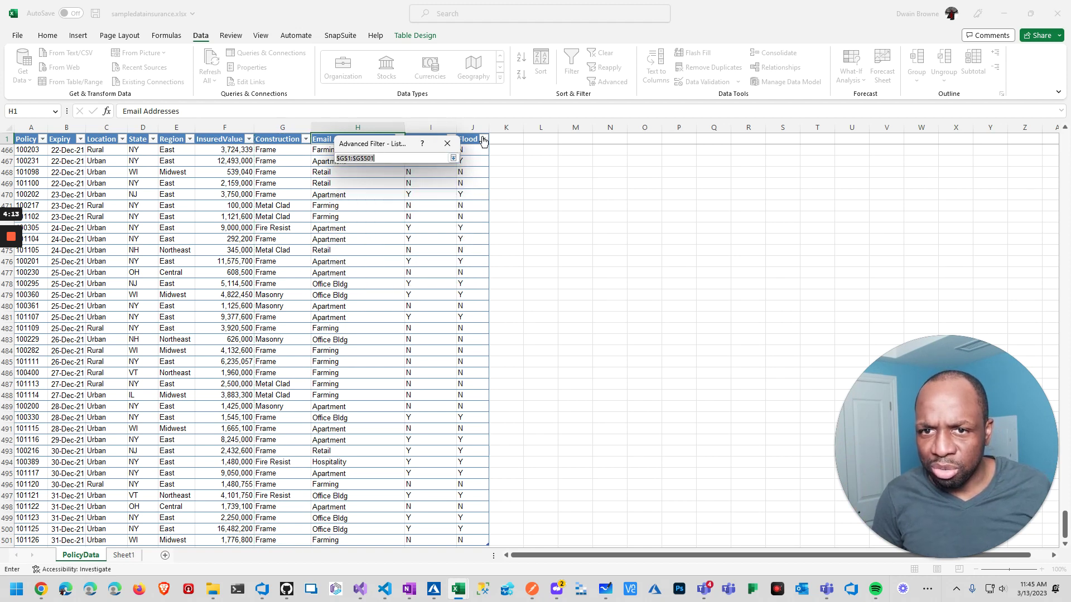
pyautogui.moveTo(476, 134); pyautogui.dragTo(29, 125)
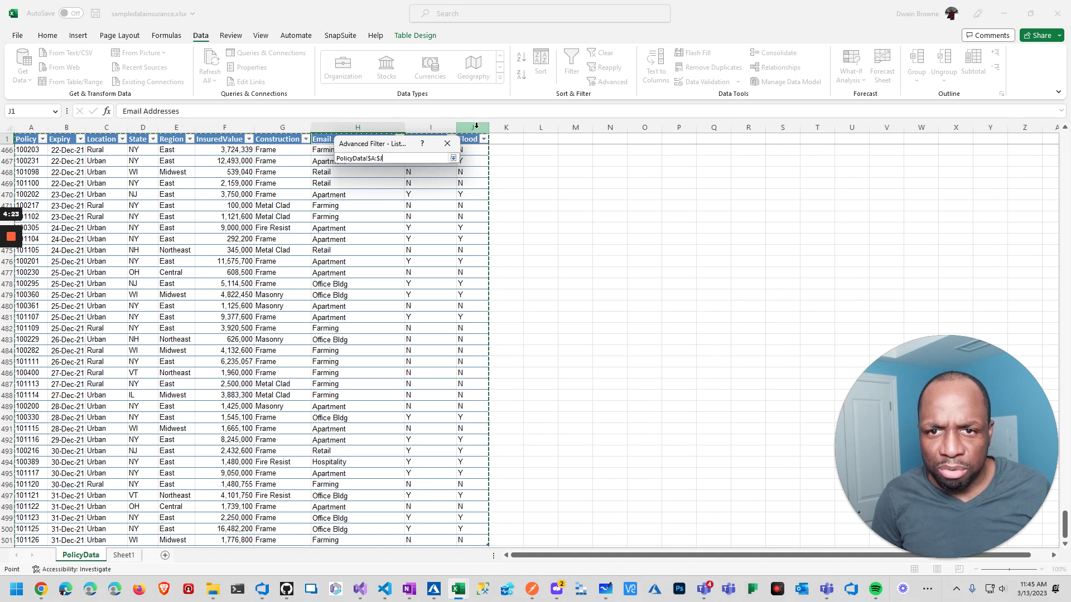
pyautogui.scroll(-15, 453, 310)
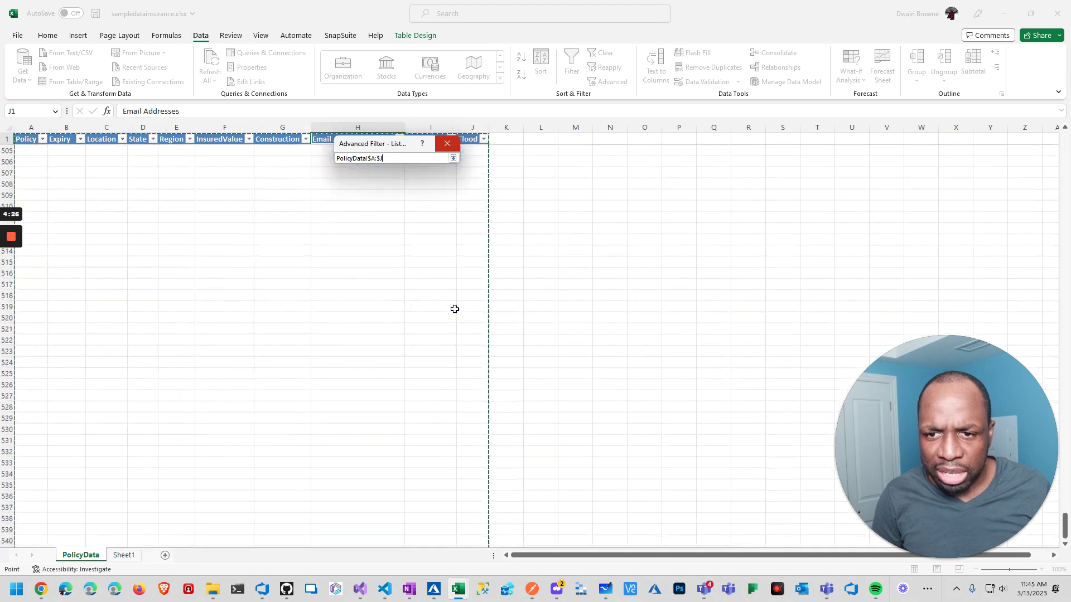
pyautogui.scroll(7, 454, 311)
pyautogui.scroll(20, 44, 169)
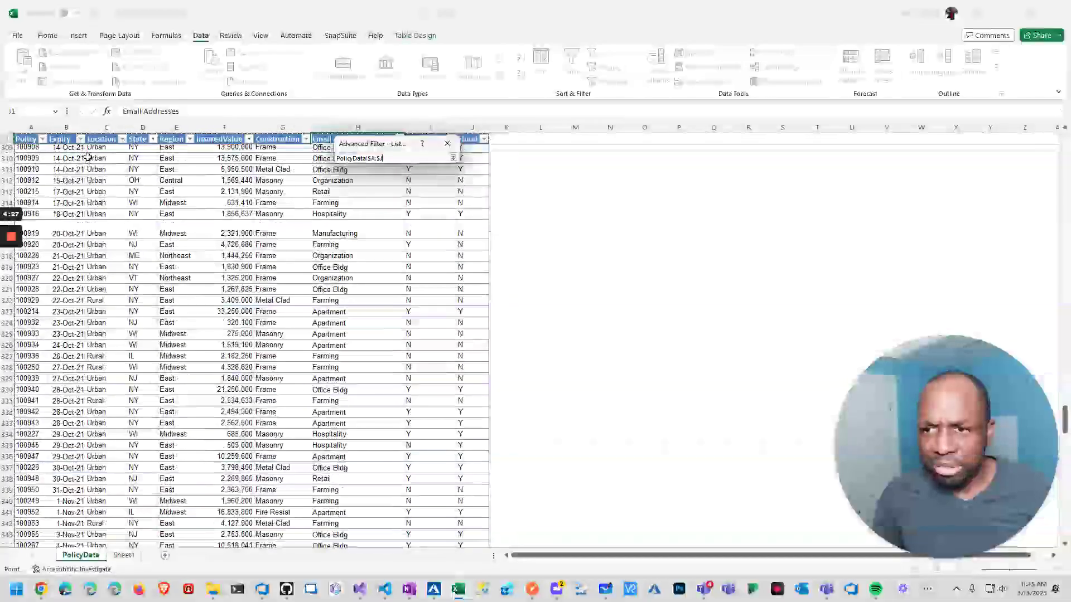
pyautogui.scroll(20, 88, 156)
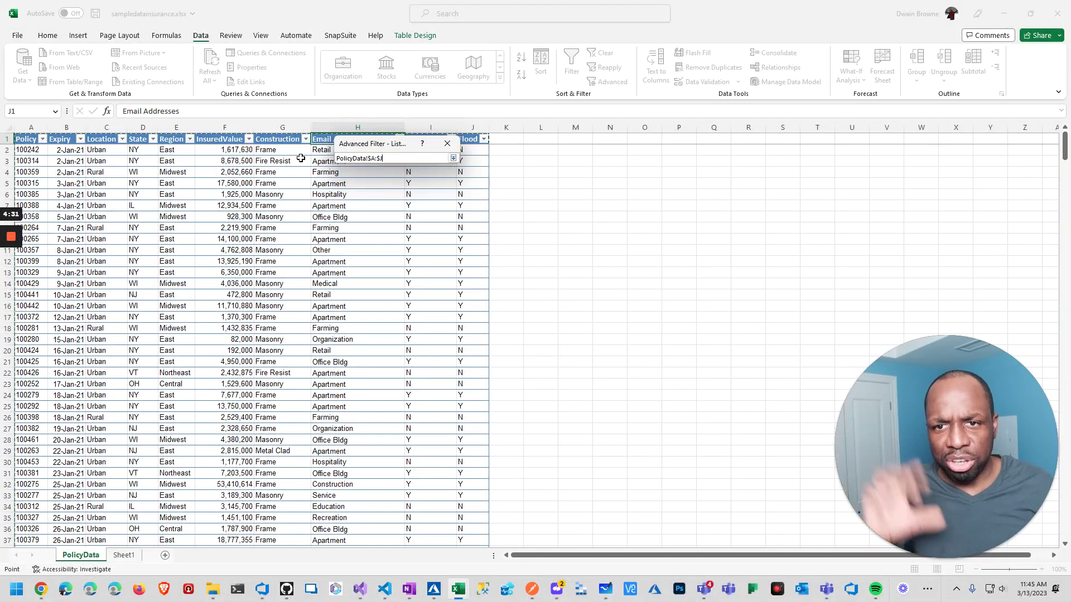
pyautogui.click(453, 159)
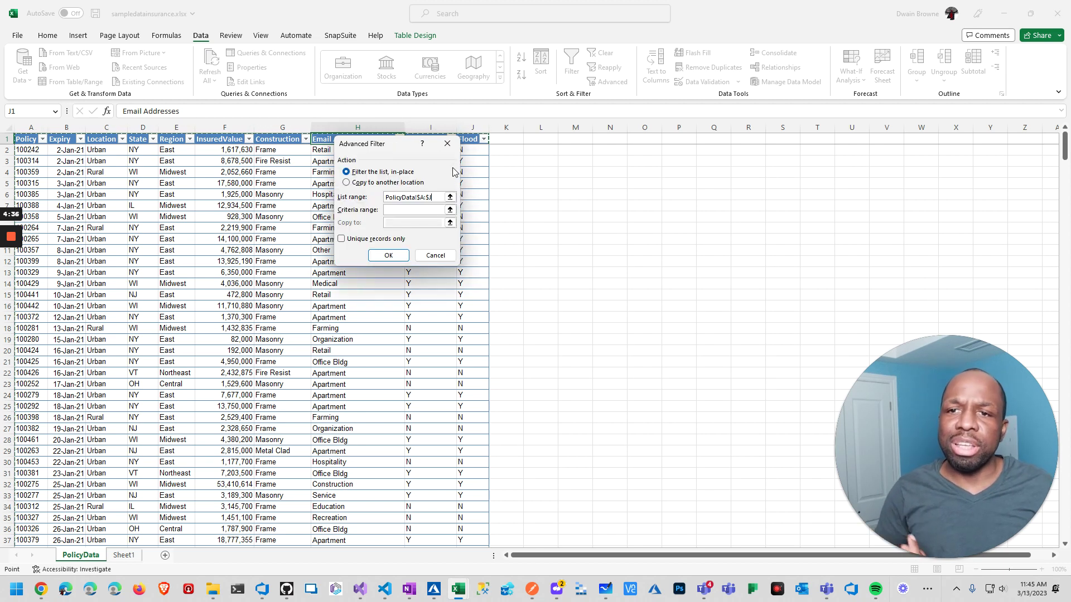
# Use Sheet1!$A$2:$A$5 as criteria and filter in place, showing 200 of 500 records.
pyautogui.click(449, 209)
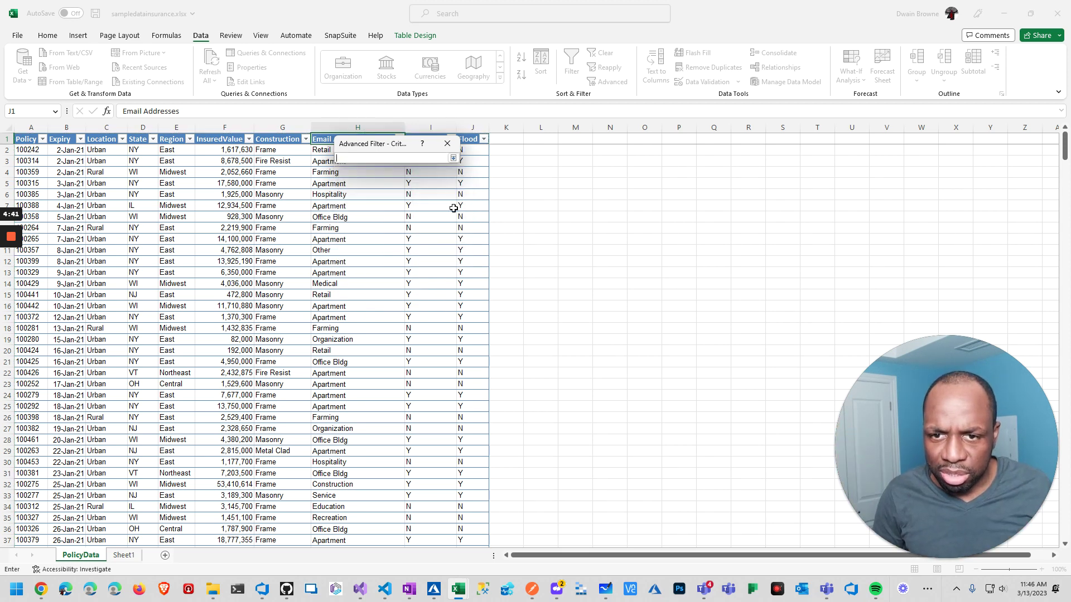
pyautogui.click(124, 555)
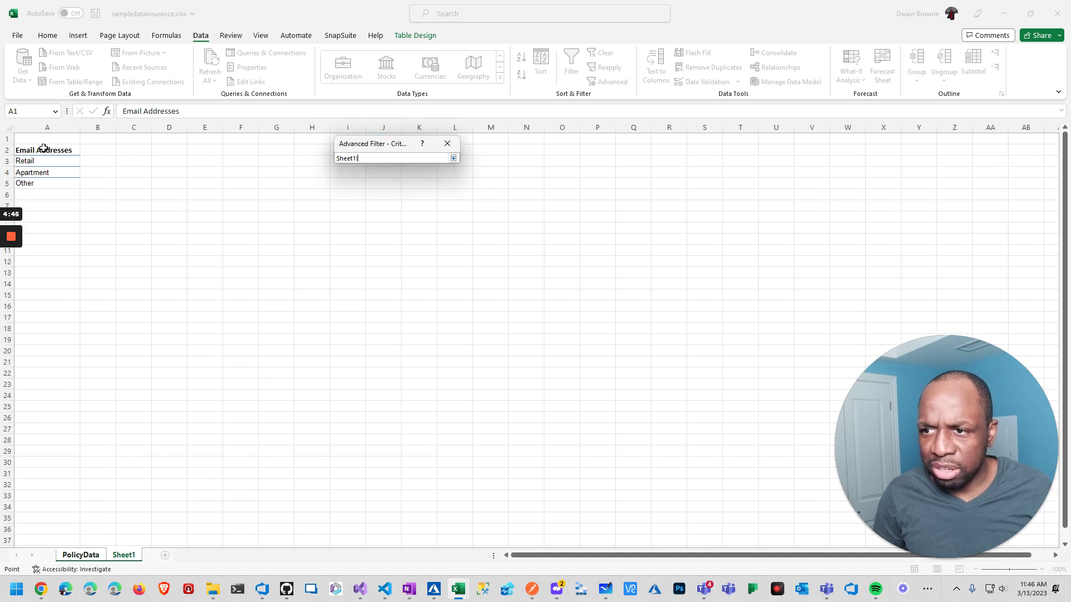
pyautogui.moveTo(43, 148); pyautogui.dragTo(49, 181)
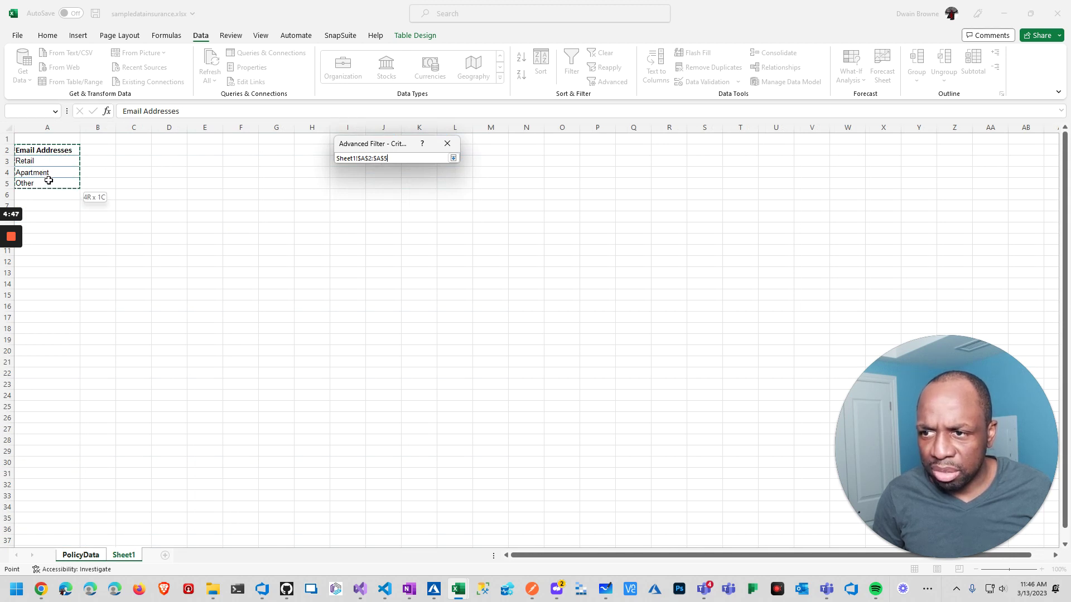
pyautogui.click(452, 158)
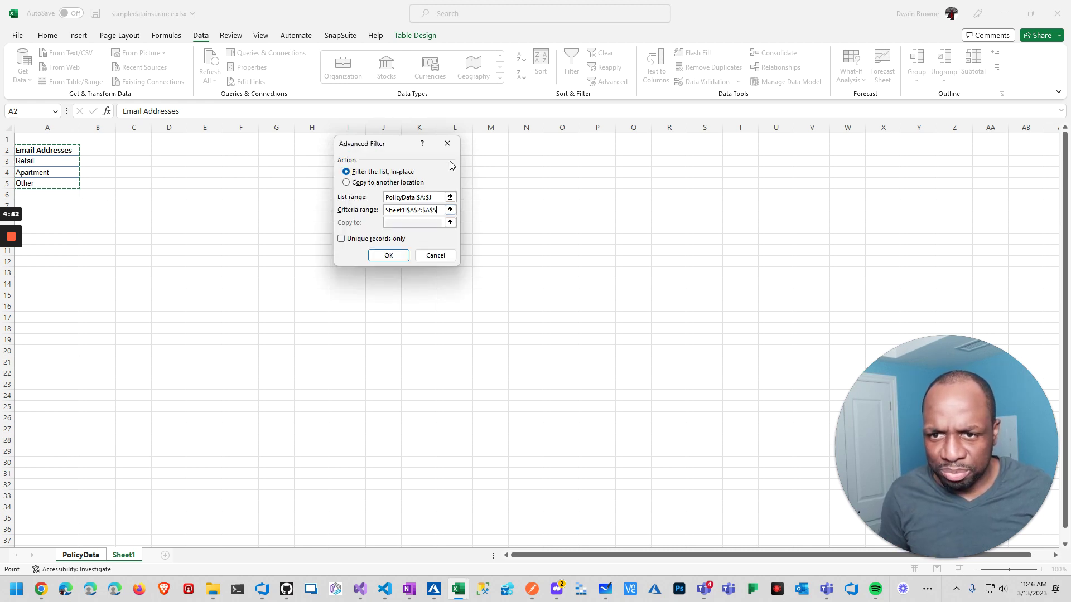
pyautogui.click(378, 184)
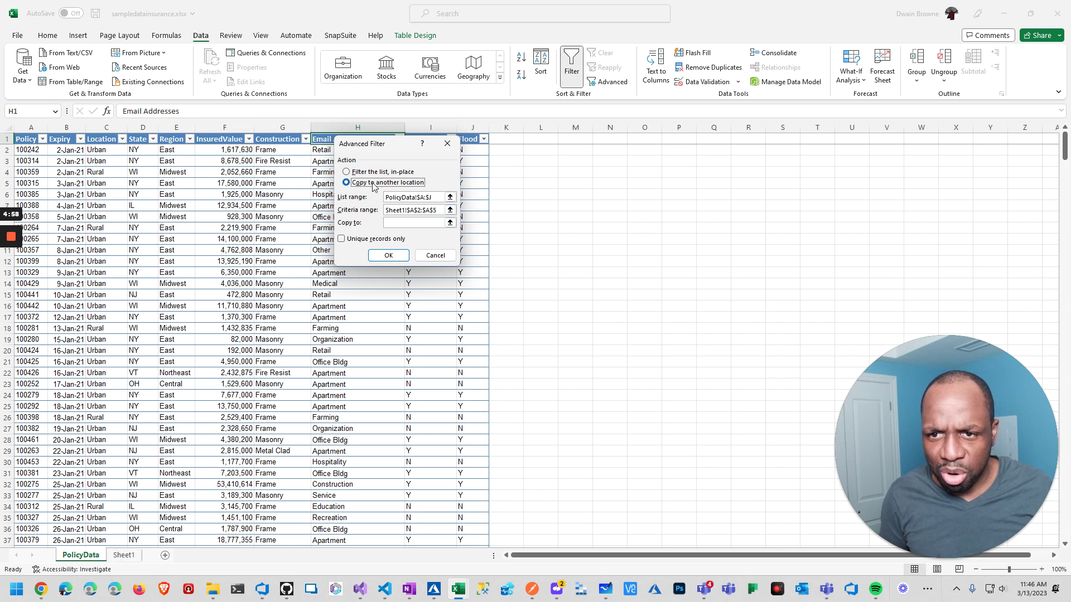
pyautogui.click(347, 172)
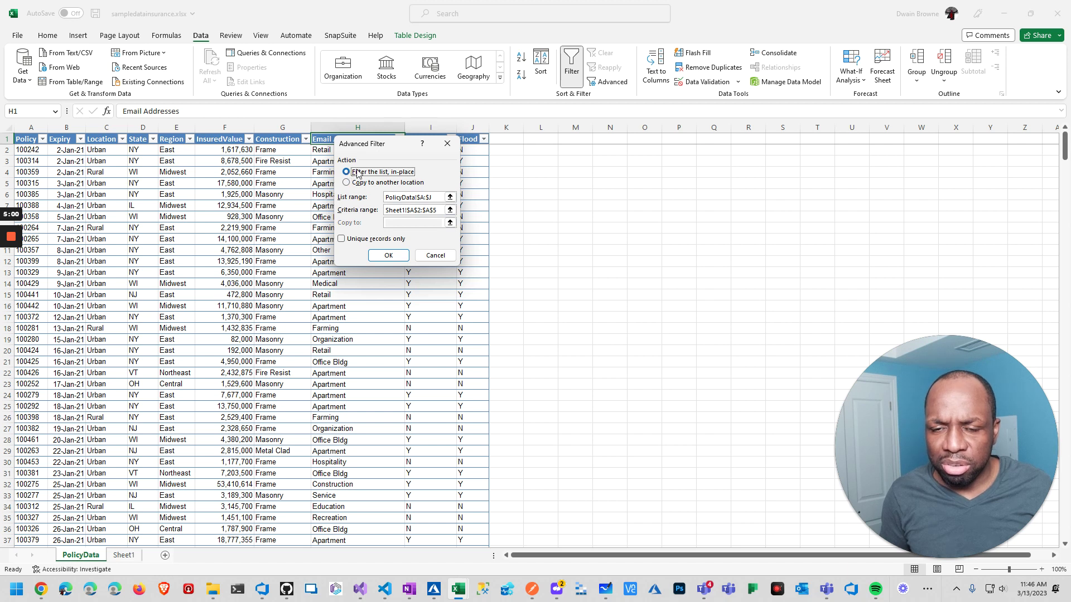
pyautogui.moveTo(393, 144); pyautogui.dragTo(677, 138)
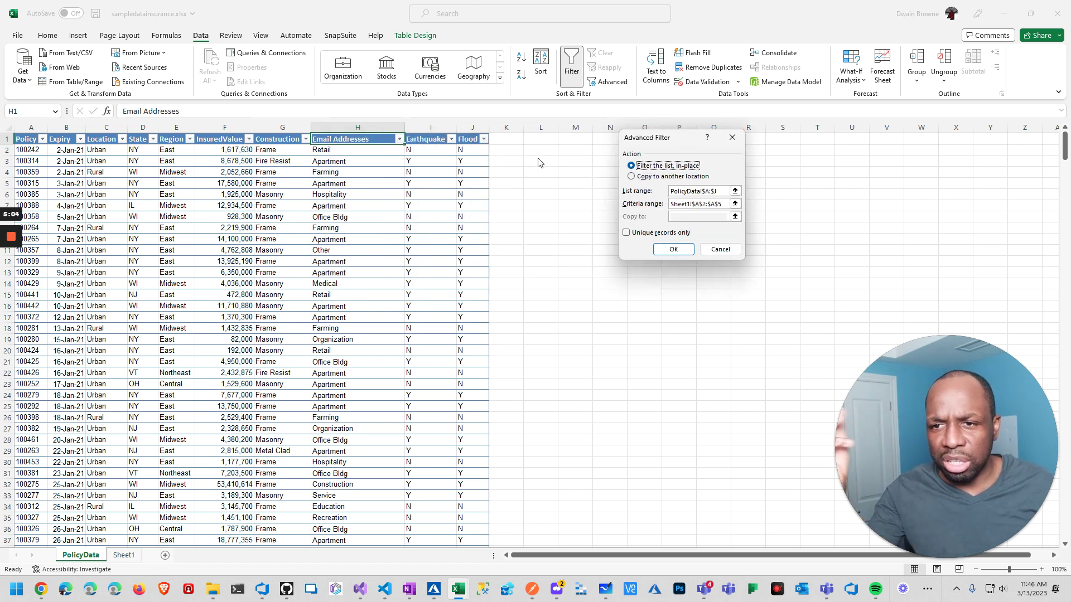
pyautogui.click(667, 249)
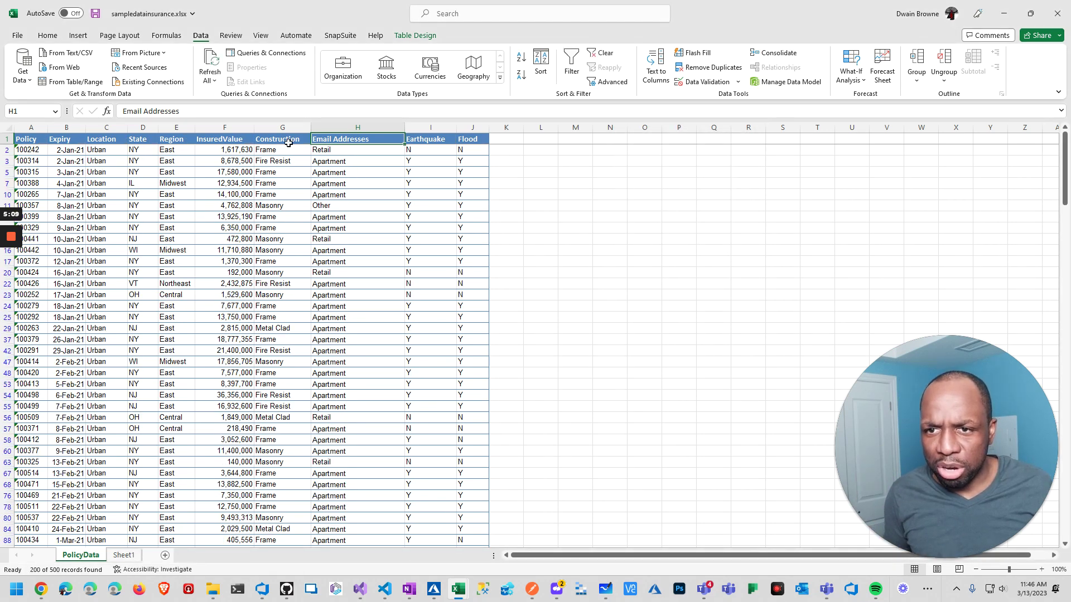
pyautogui.scroll(-20, 274, 209)
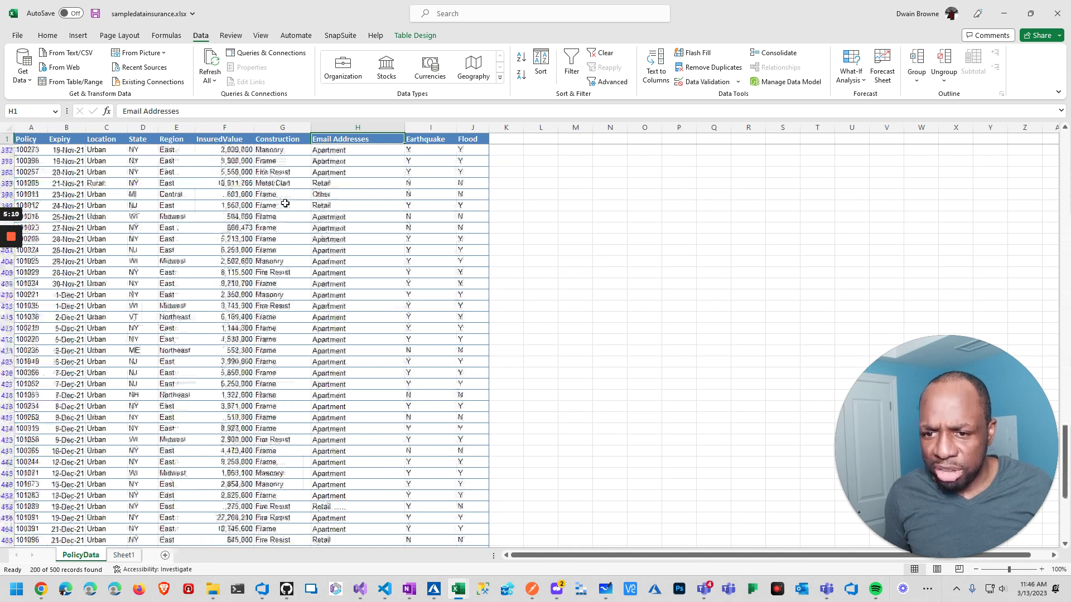
pyautogui.scroll(-20, 285, 205)
pyautogui.scroll(8, 284, 203)
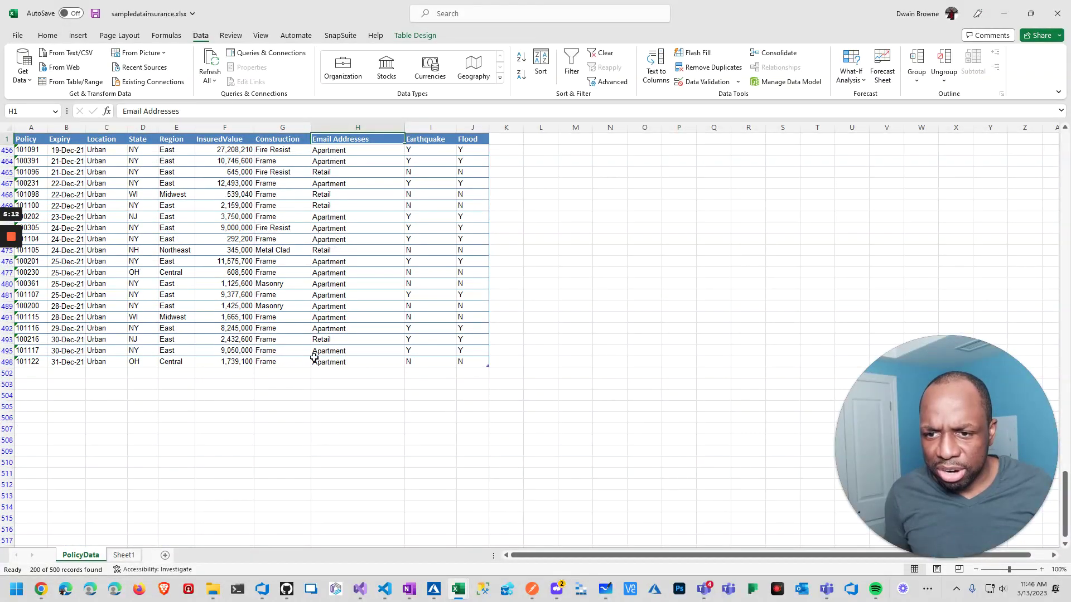
pyautogui.click(123, 554)
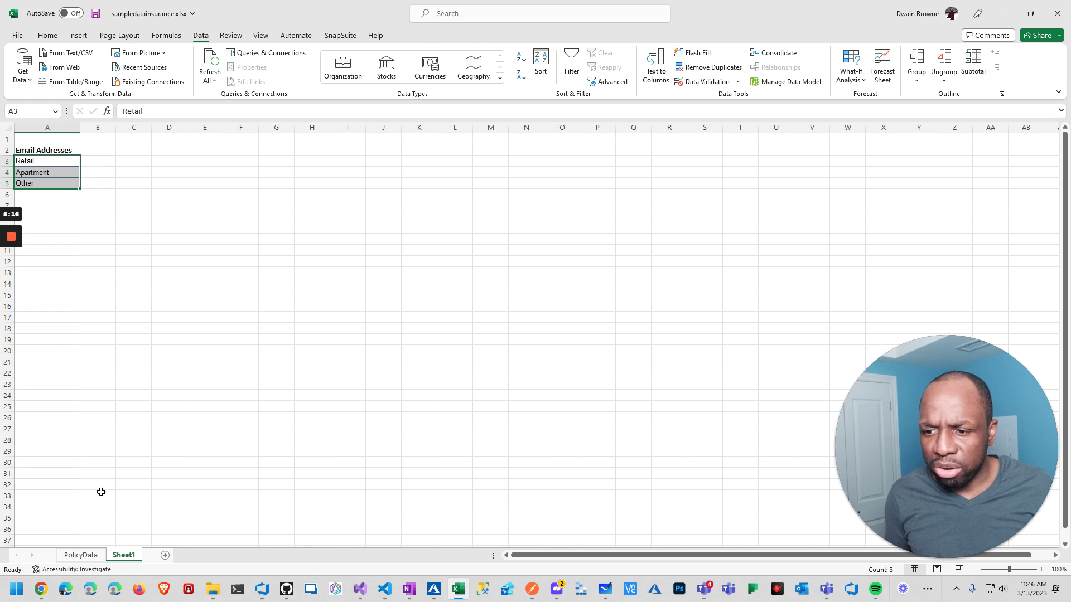
pyautogui.click(82, 556)
pyautogui.scroll(20, 333, 333)
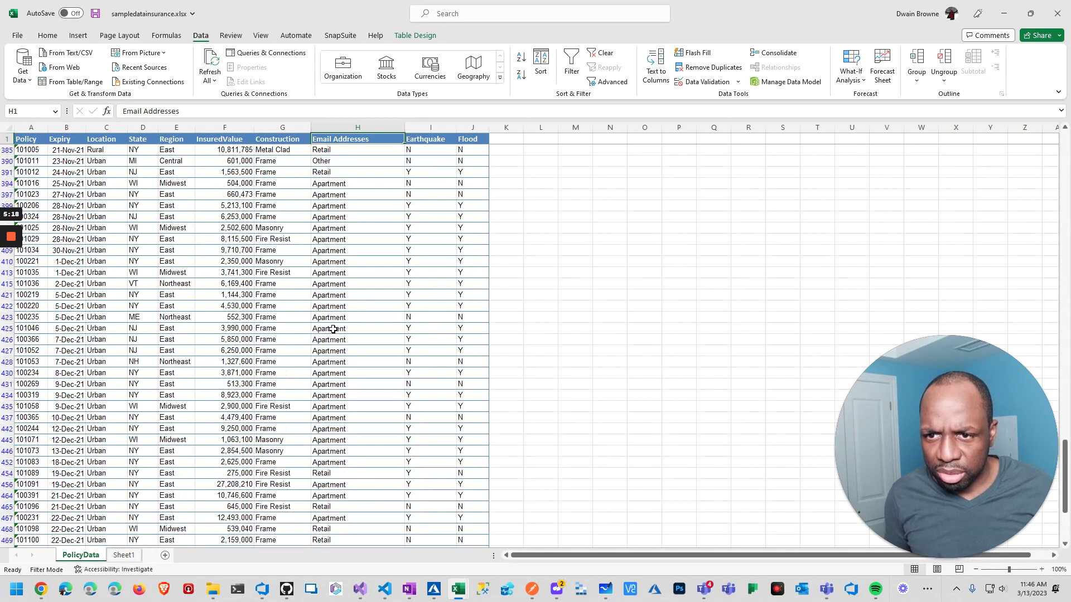
pyautogui.scroll(-10, 326, 301)
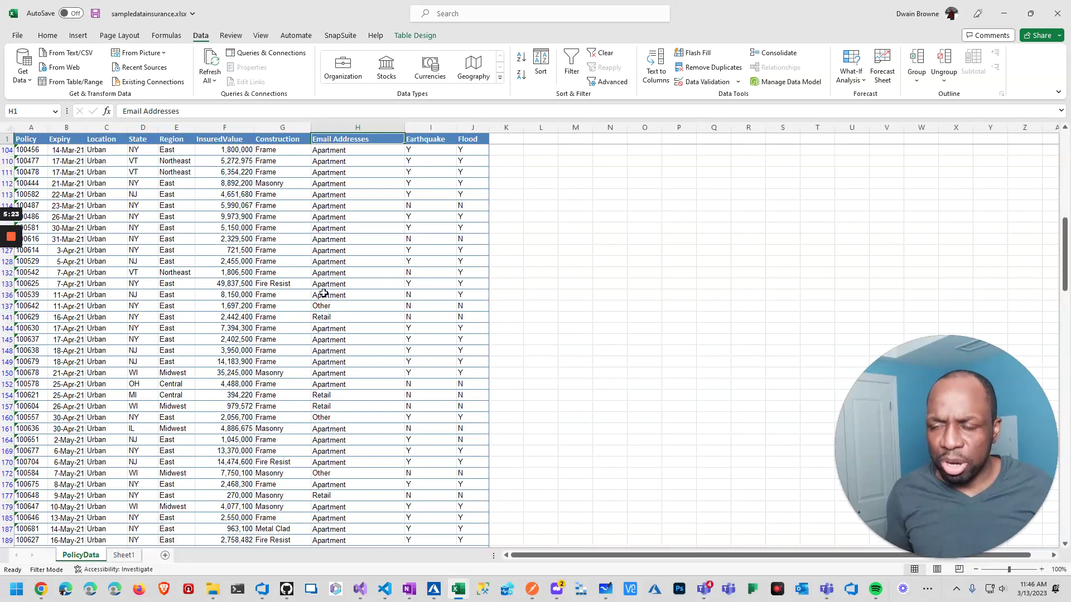
pyautogui.scroll(-13, 324, 294)
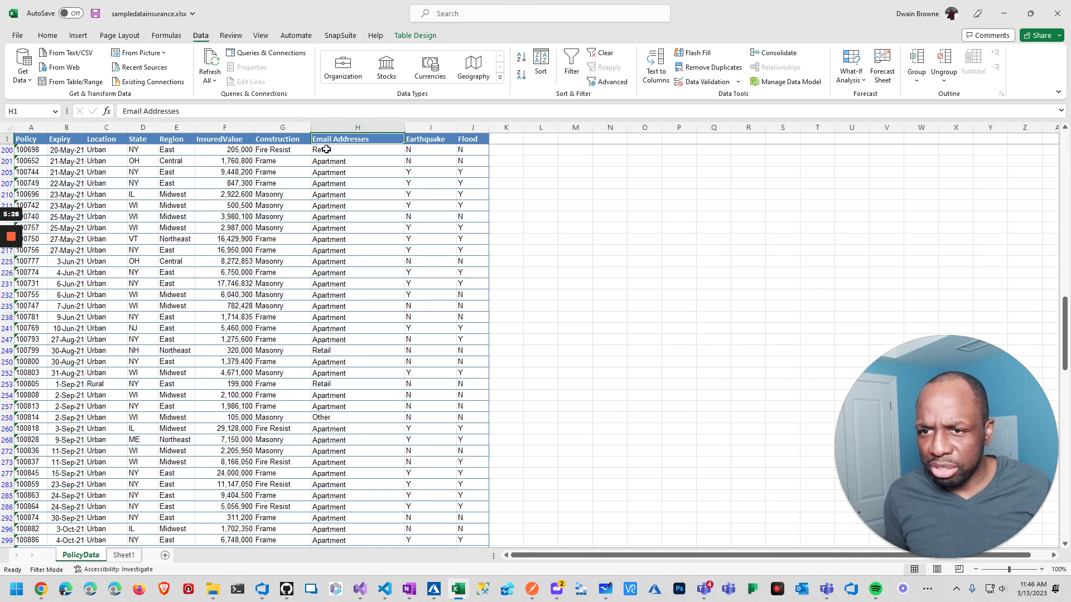
pyautogui.click(130, 556)
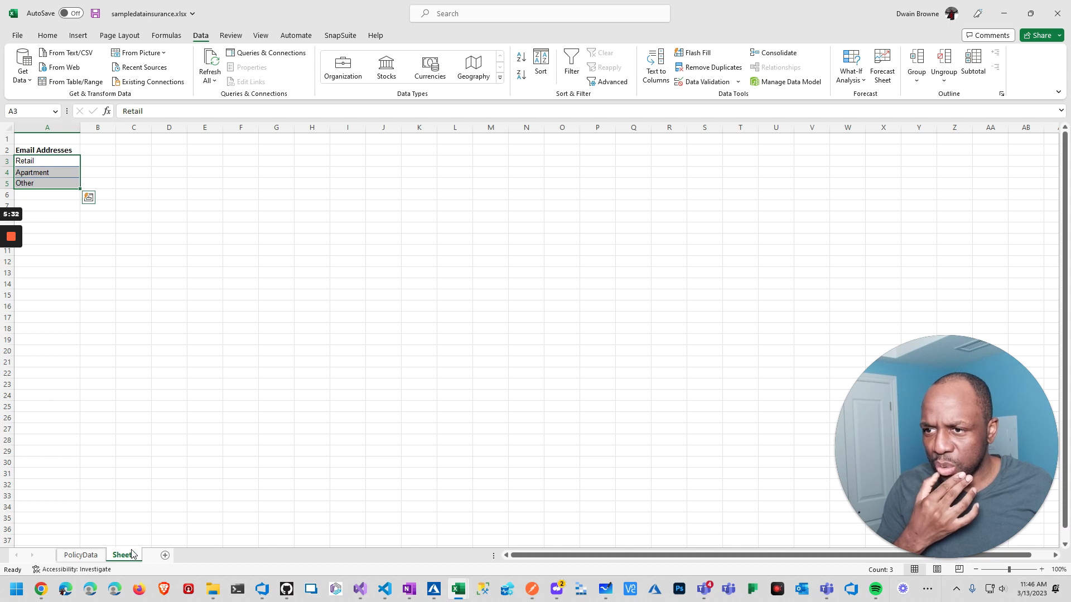
# Delete the Apartment row 4 from Sheet1's criteria, leaving Retail and Other, then return to PolicyData.
pyautogui.click(45, 186)
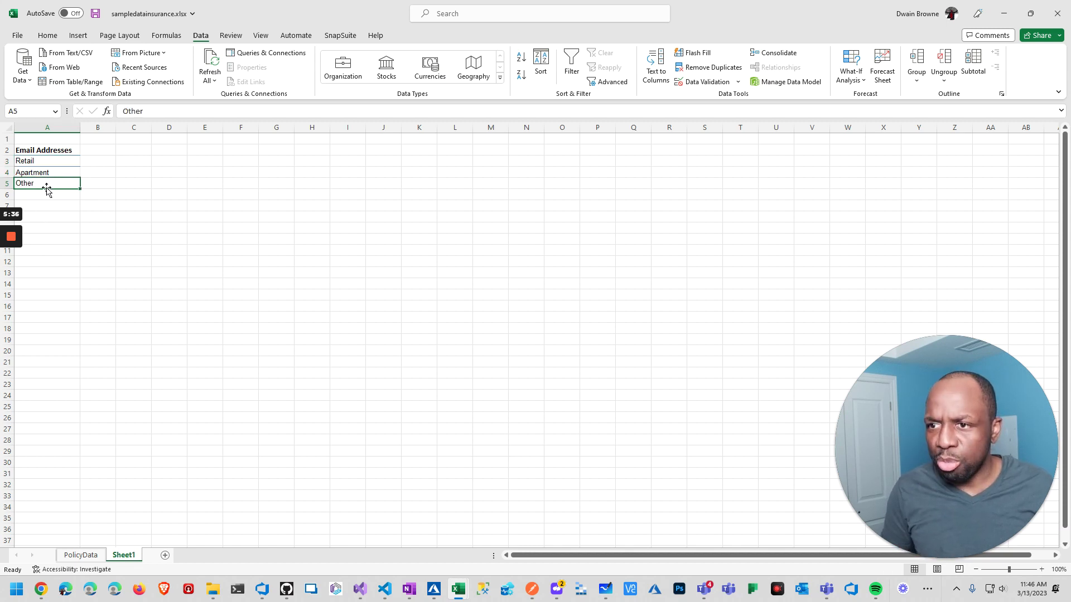
pyautogui.click(49, 175)
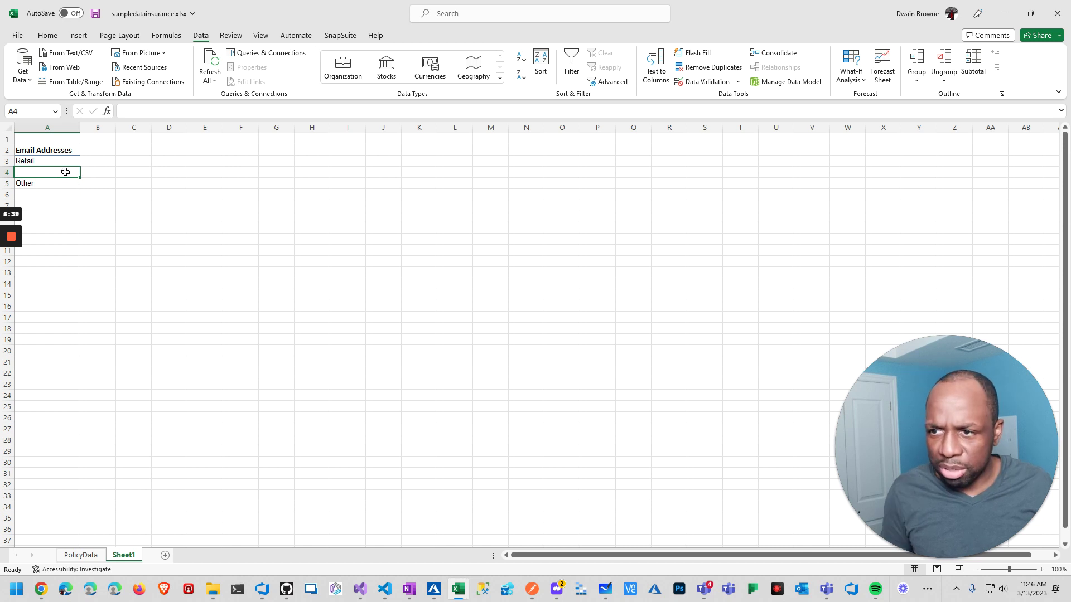
pyautogui.click(12, 172)
pyautogui.rightClick(16, 173)
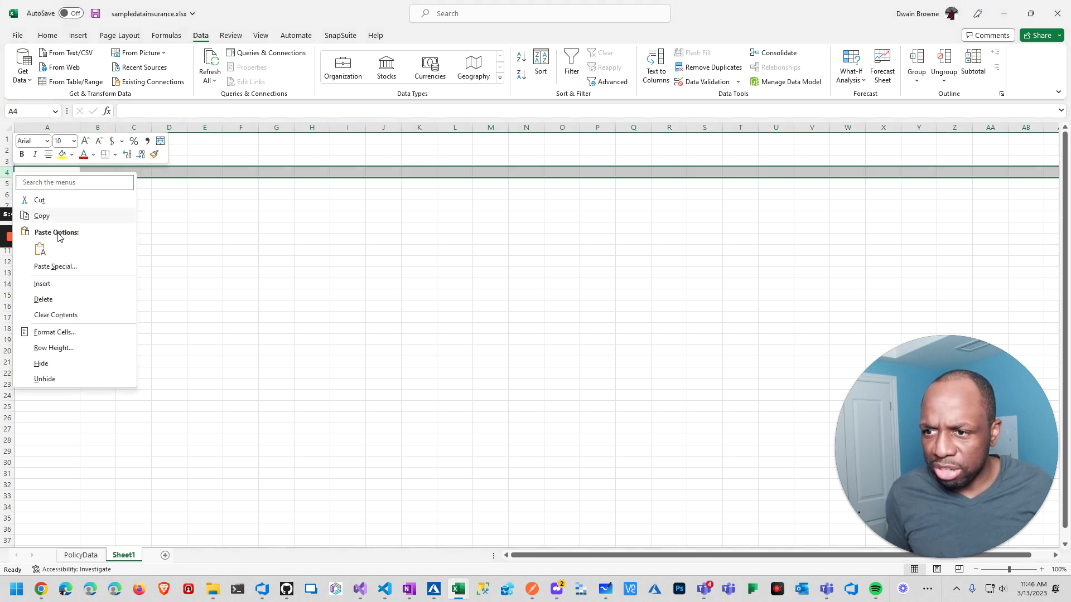
pyautogui.click(58, 298)
pyautogui.click(110, 238)
pyautogui.click(81, 555)
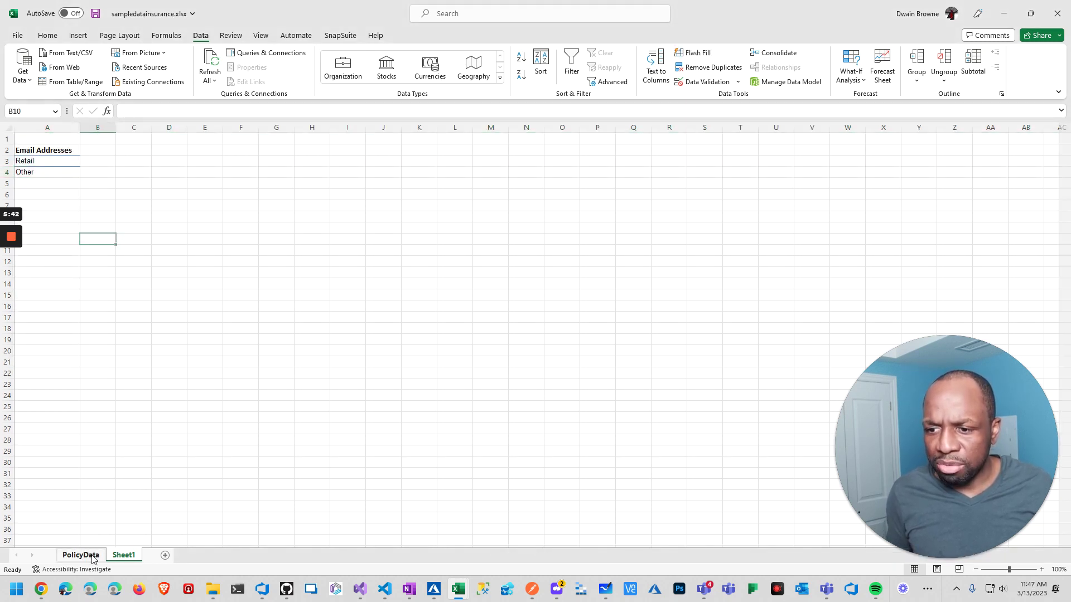
# Open Advanced Filter with the list range set to PolicyData!$A:$J.
pyautogui.click(611, 82)
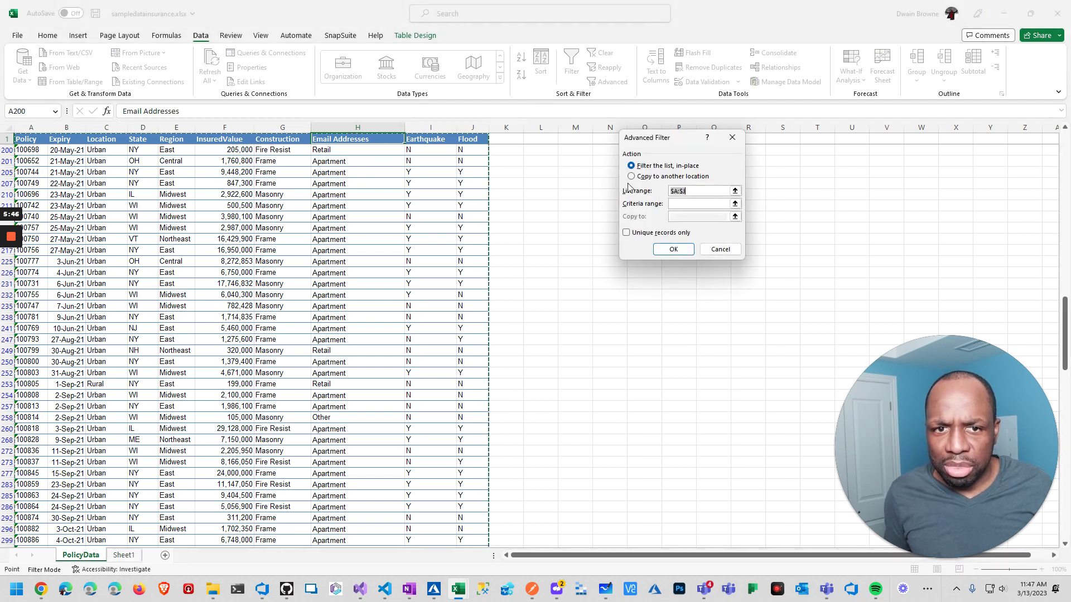
pyautogui.click(734, 191)
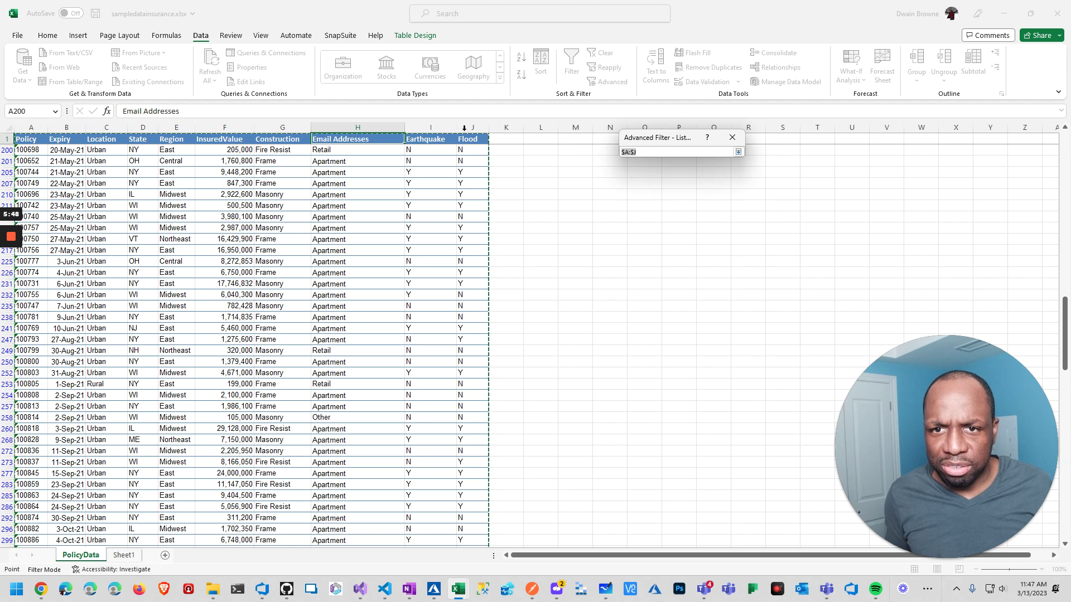
pyautogui.moveTo(464, 129); pyautogui.dragTo(24, 122)
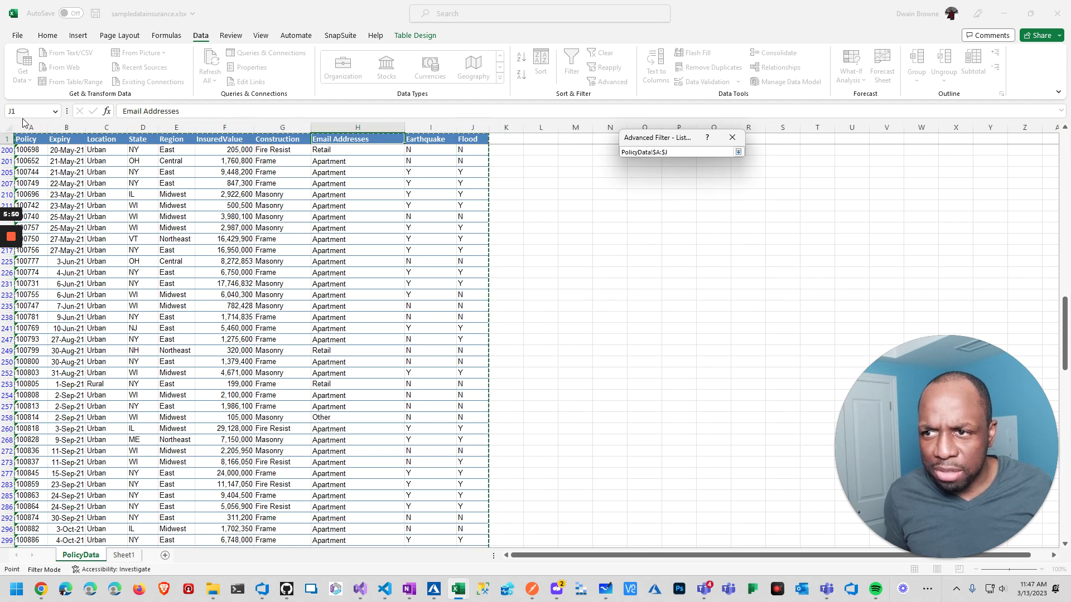
pyautogui.click(737, 151)
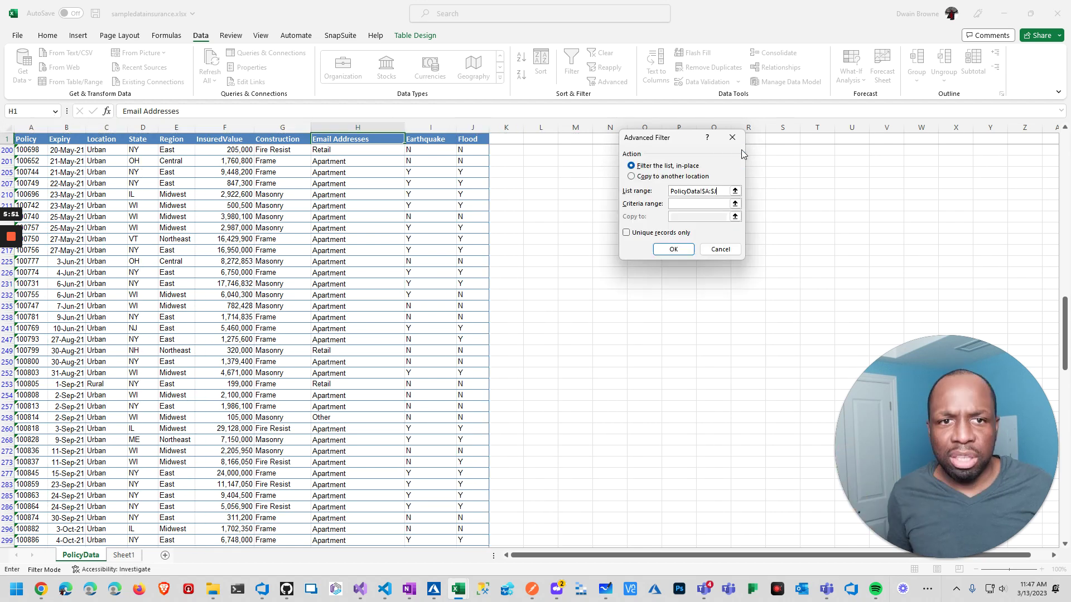
# Set the criteria range to Sheet1!$A$2:$A$4 (Retail, Other) and apply the filter.
pyautogui.click(735, 204)
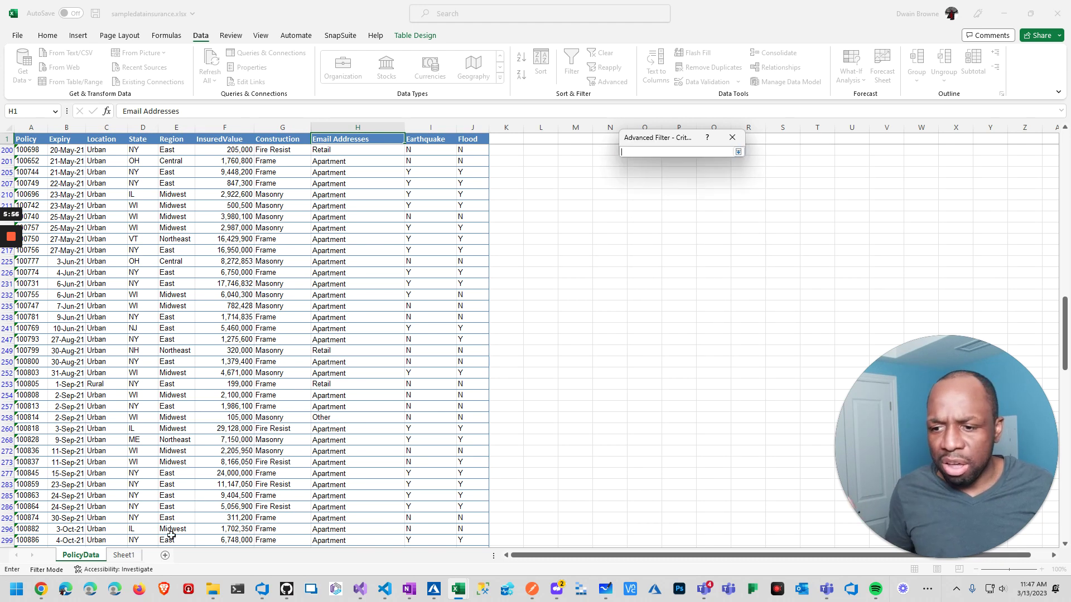
pyautogui.click(124, 555)
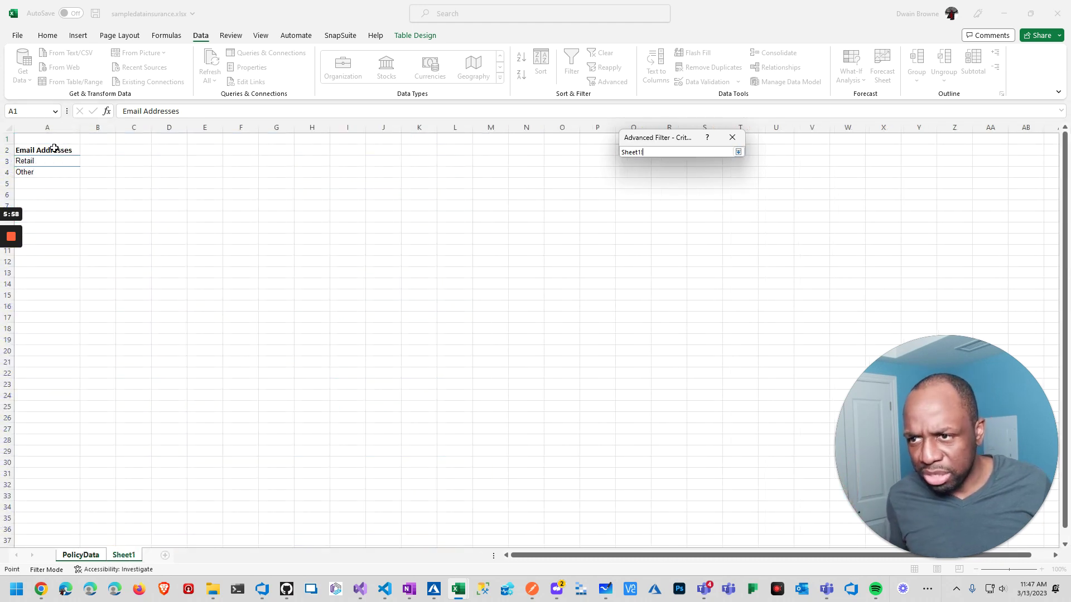
pyautogui.moveTo(54, 149); pyautogui.dragTo(59, 169)
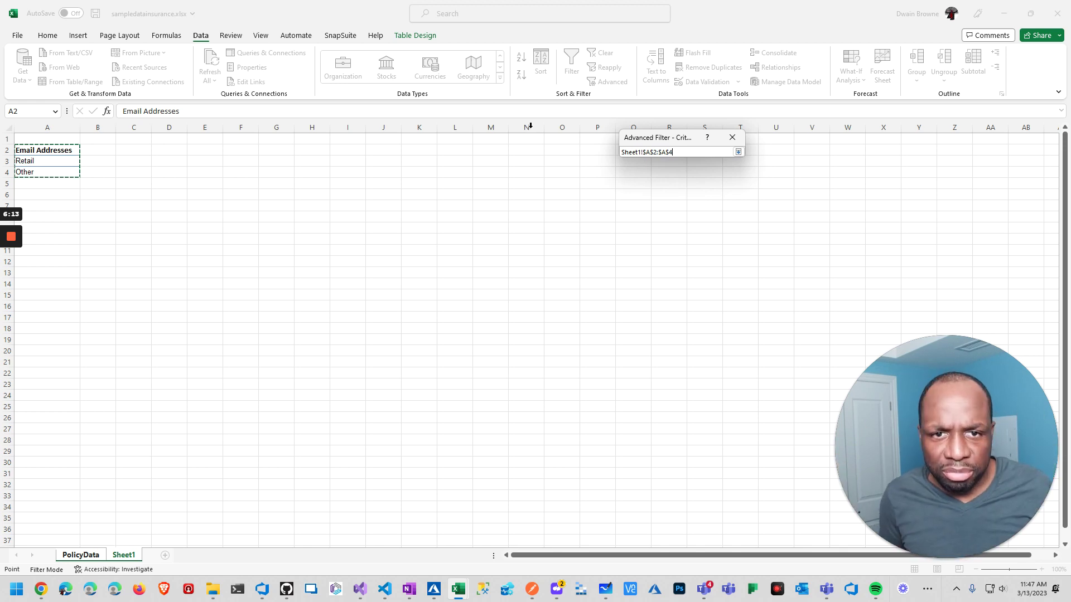
pyautogui.click(738, 152)
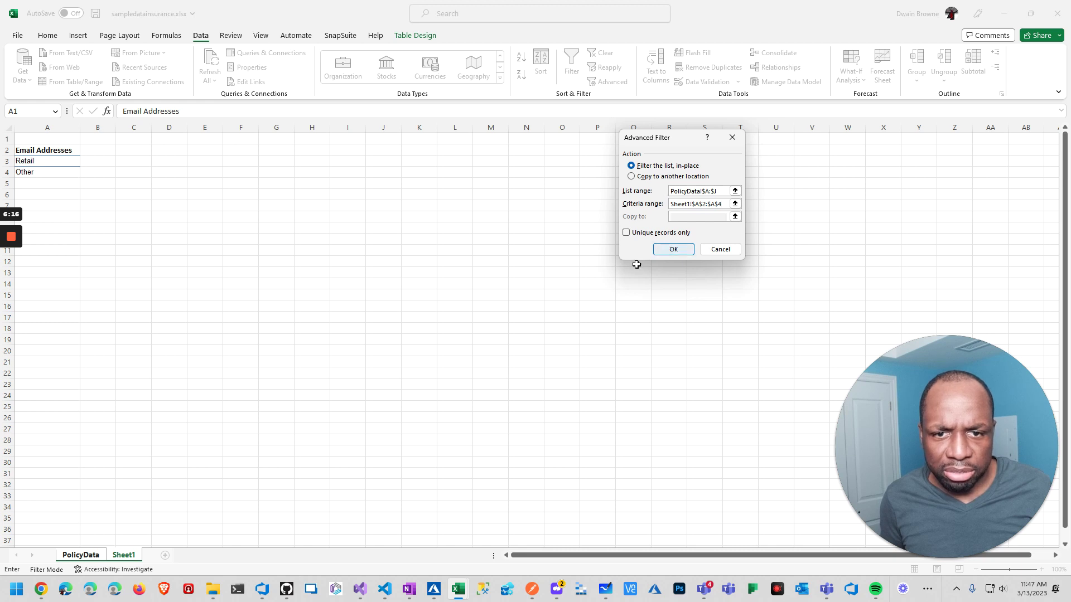
pyautogui.click(86, 556)
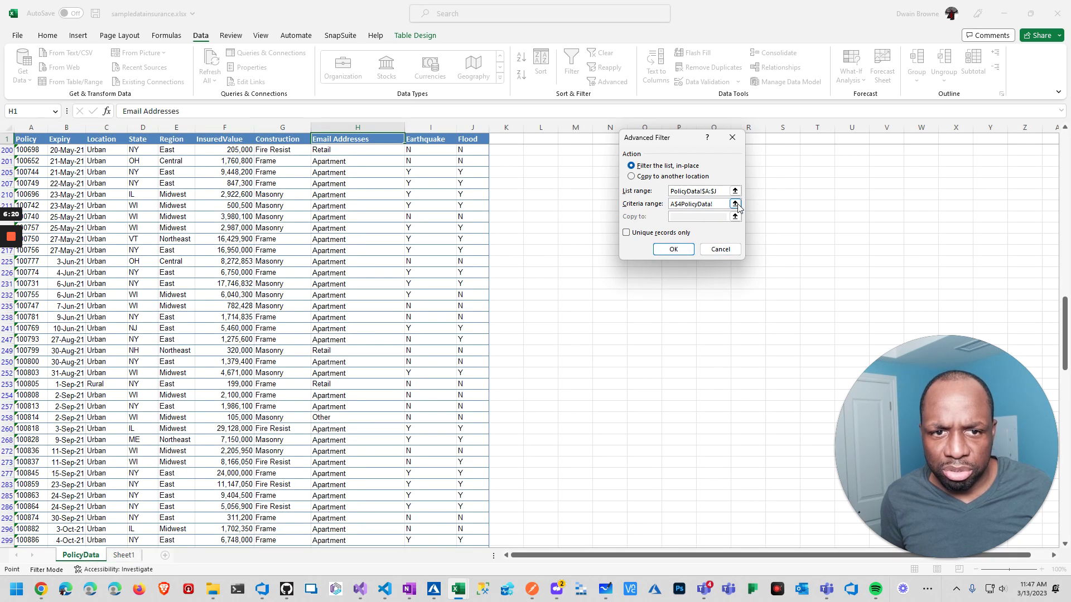
pyautogui.click(123, 555)
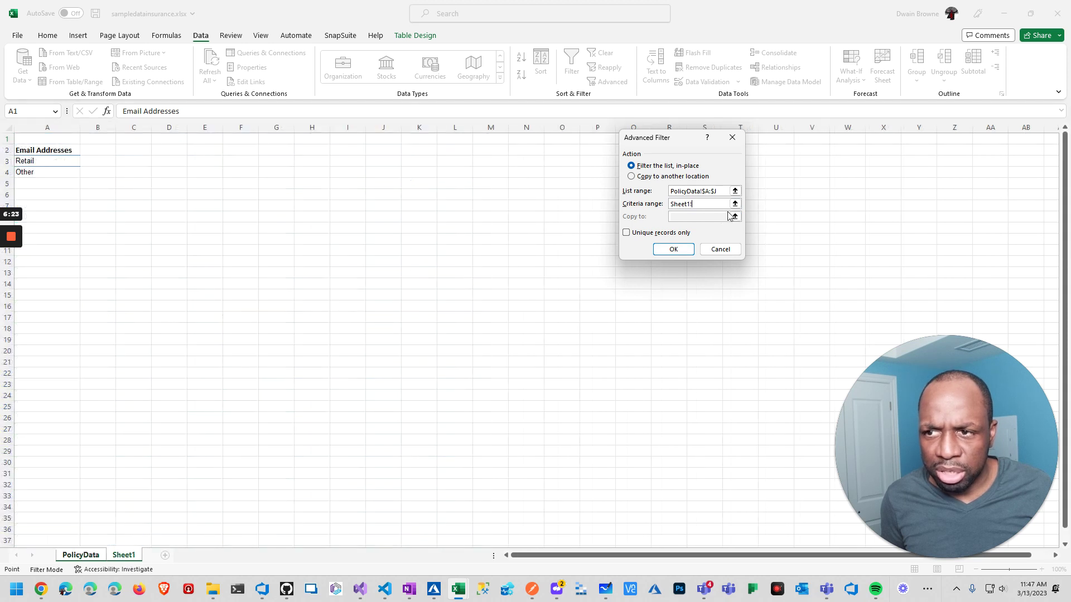
pyautogui.click(735, 204)
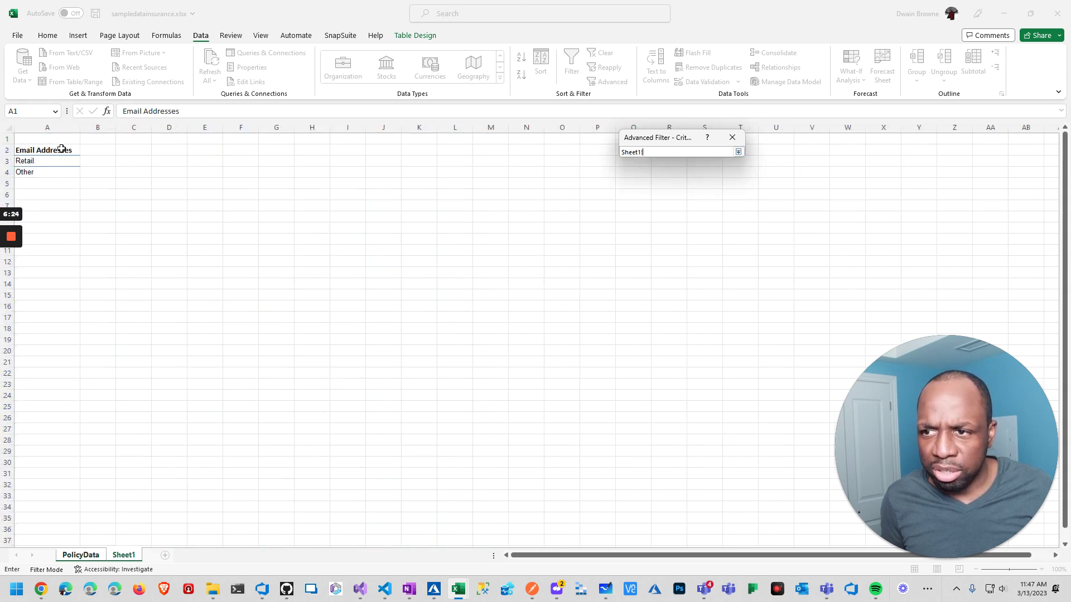
pyautogui.moveTo(61, 149); pyautogui.dragTo(62, 171)
pyautogui.click(738, 152)
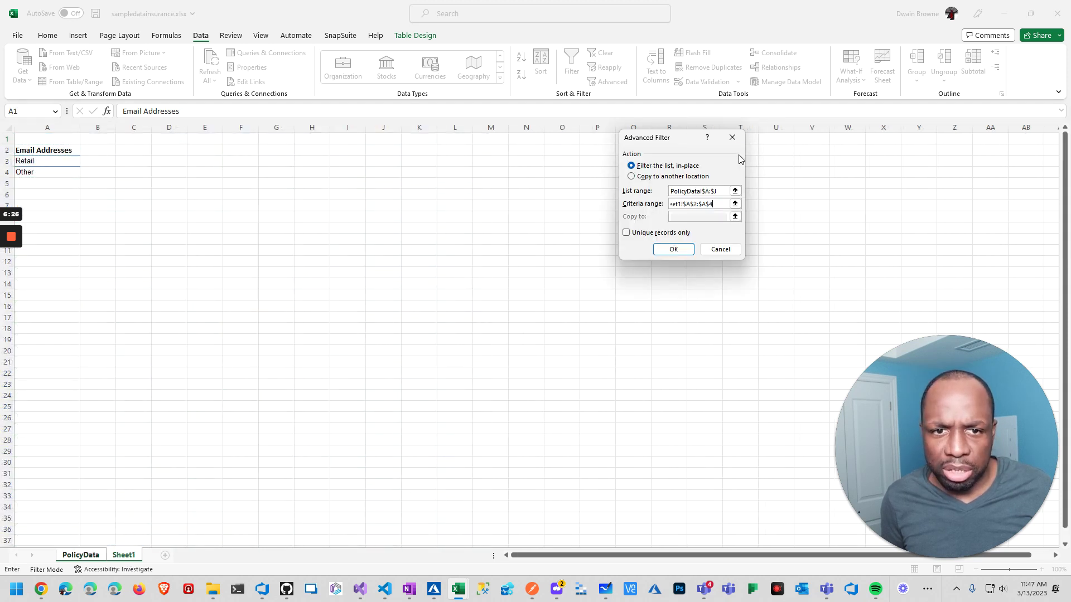
pyautogui.click(681, 250)
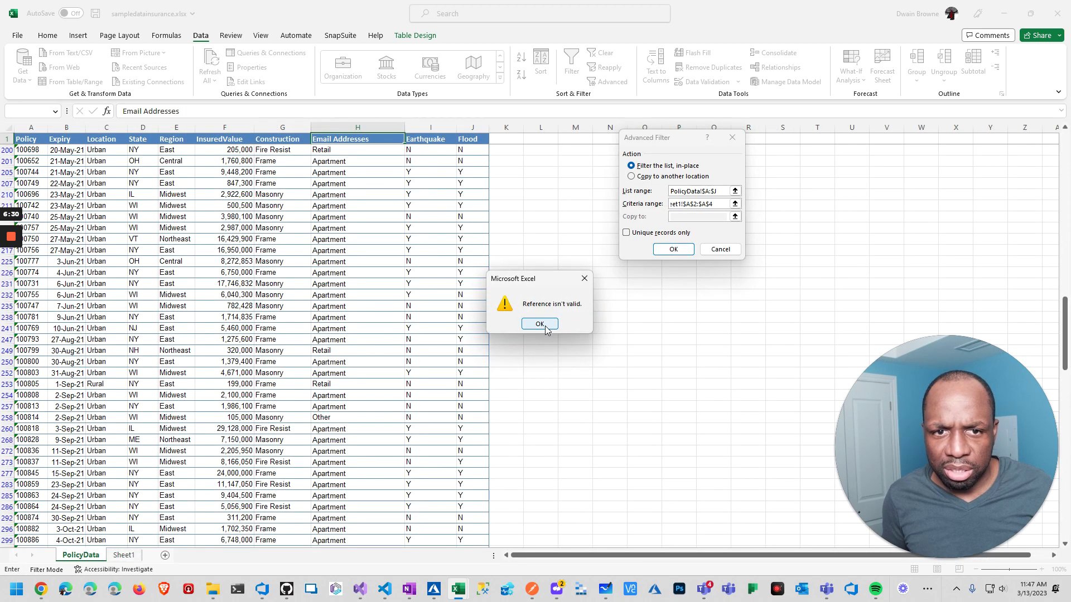
# Dismiss the invalid reference warning and clear the faulty Advanced Filter criteria range.
pyautogui.click(544, 325)
pyautogui.moveTo(718, 204); pyautogui.dragTo(686, 202)
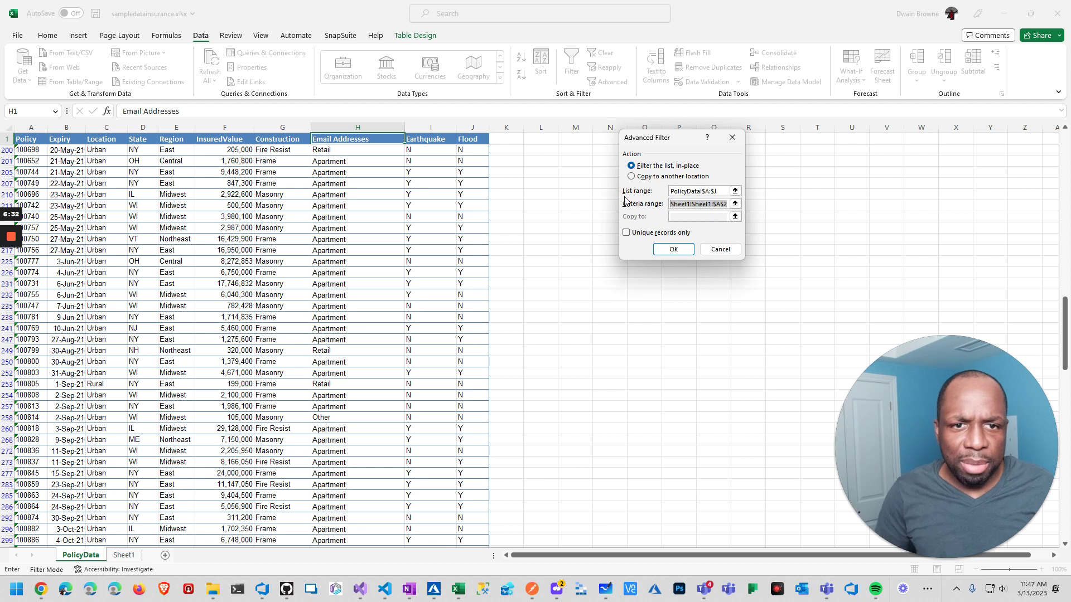
pyautogui.press('BackSpace')
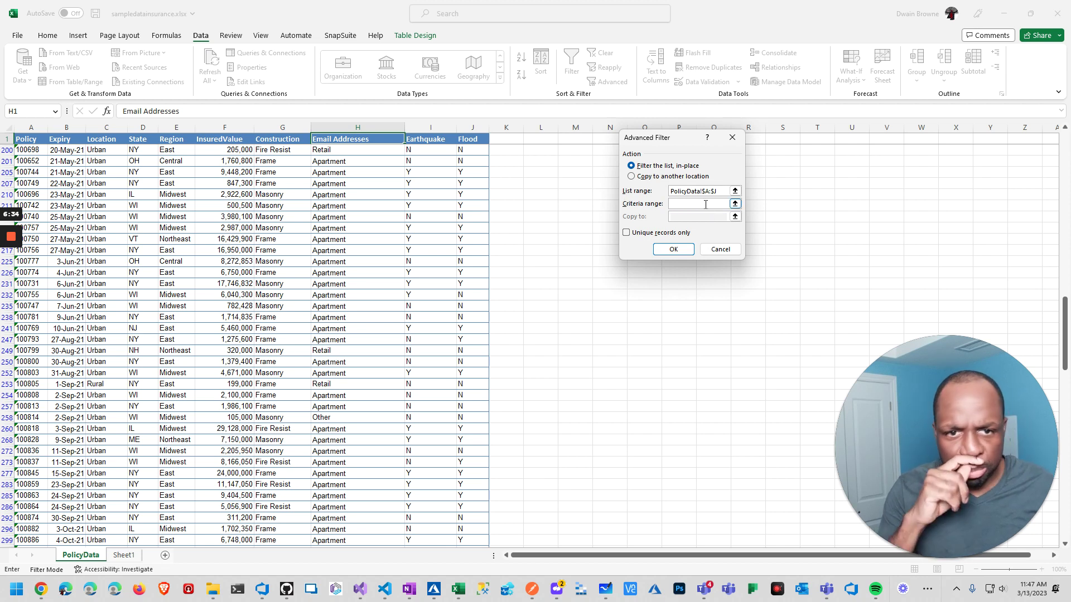
pyautogui.click(734, 205)
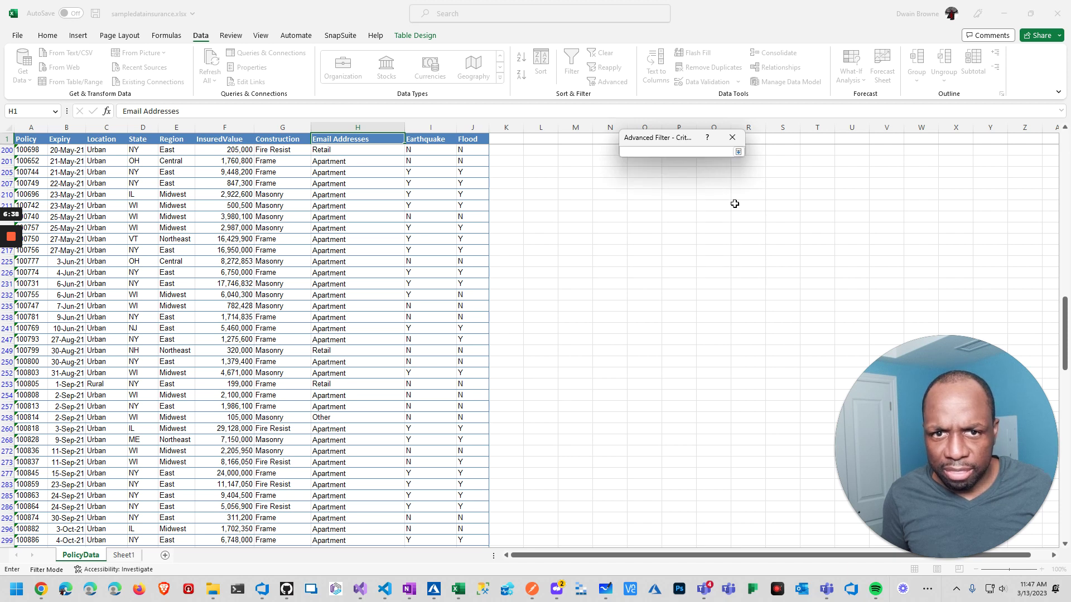
pyautogui.click(738, 151)
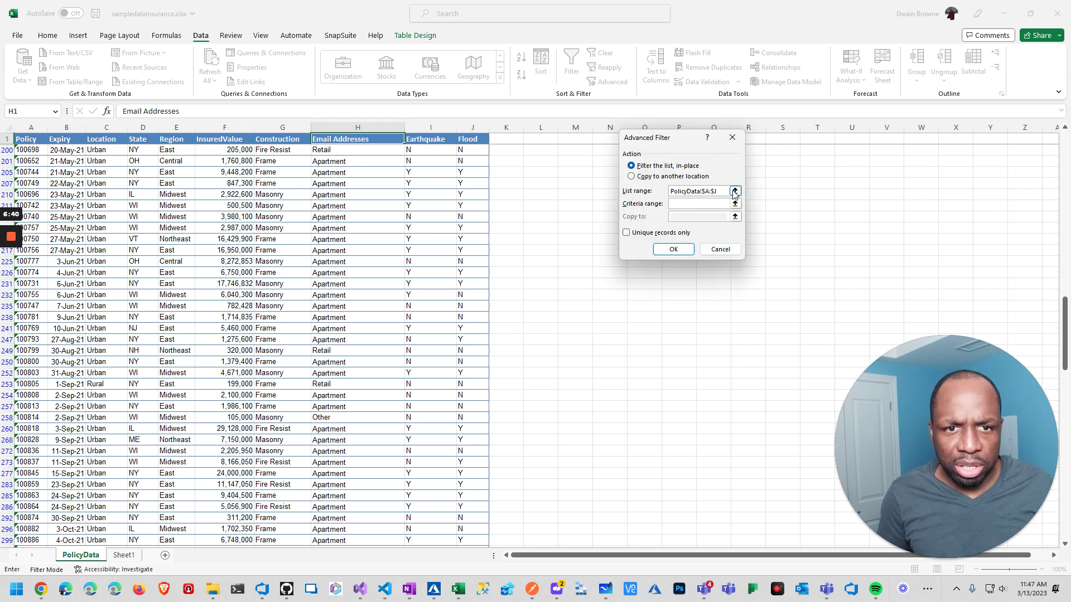
# Set the Advanced Filter list range to PolicyData!$A:$J (columns A through J).
pyautogui.moveTo(723, 191); pyautogui.dragTo(671, 190)
pyautogui.press('BackSpace')
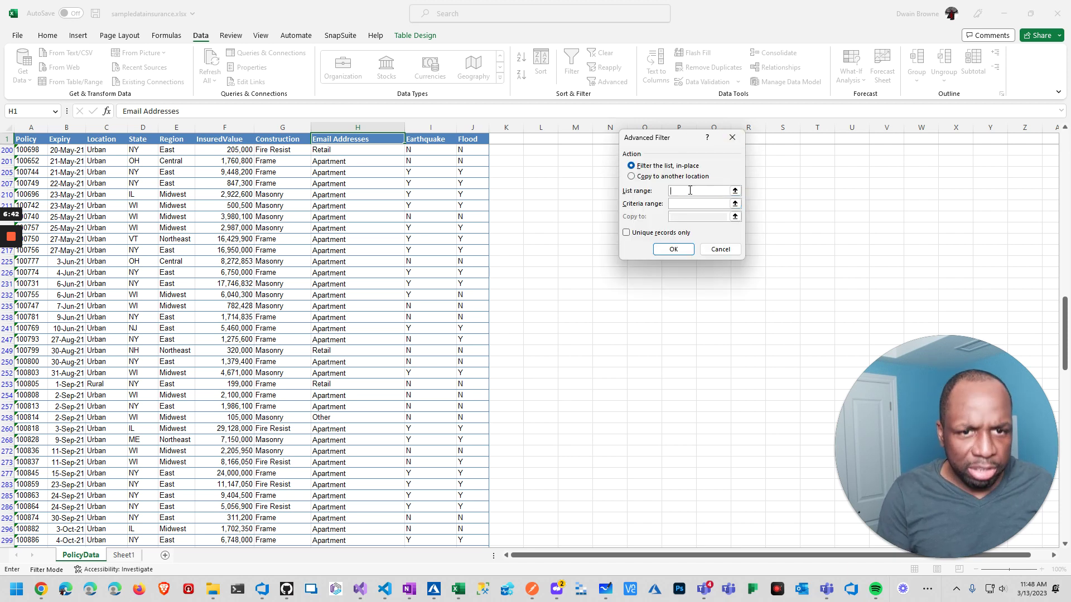
pyautogui.click(736, 192)
pyautogui.moveTo(472, 127); pyautogui.dragTo(29, 128)
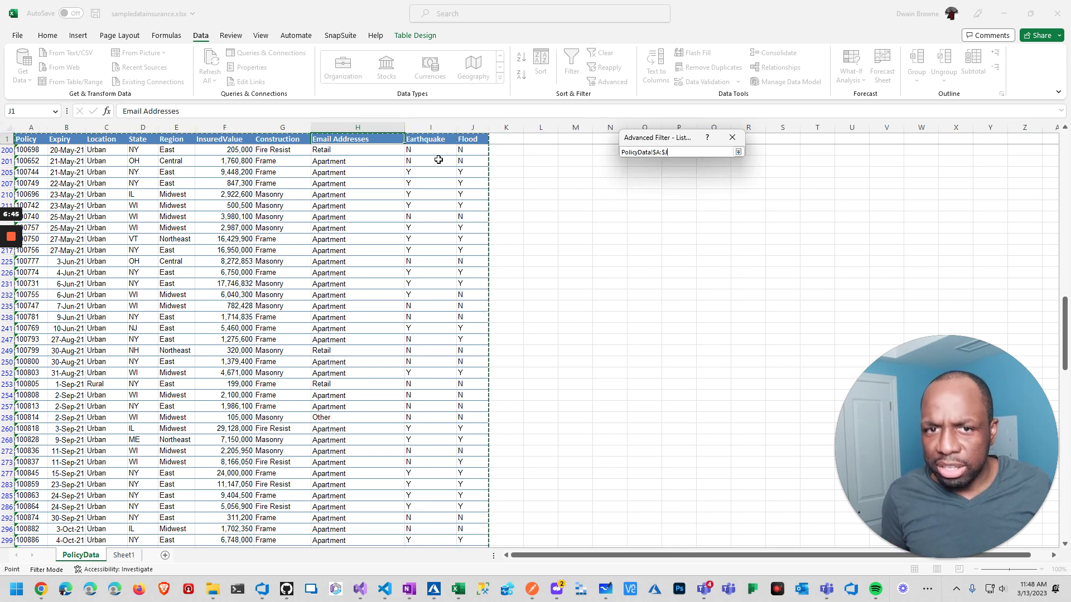
pyautogui.click(738, 152)
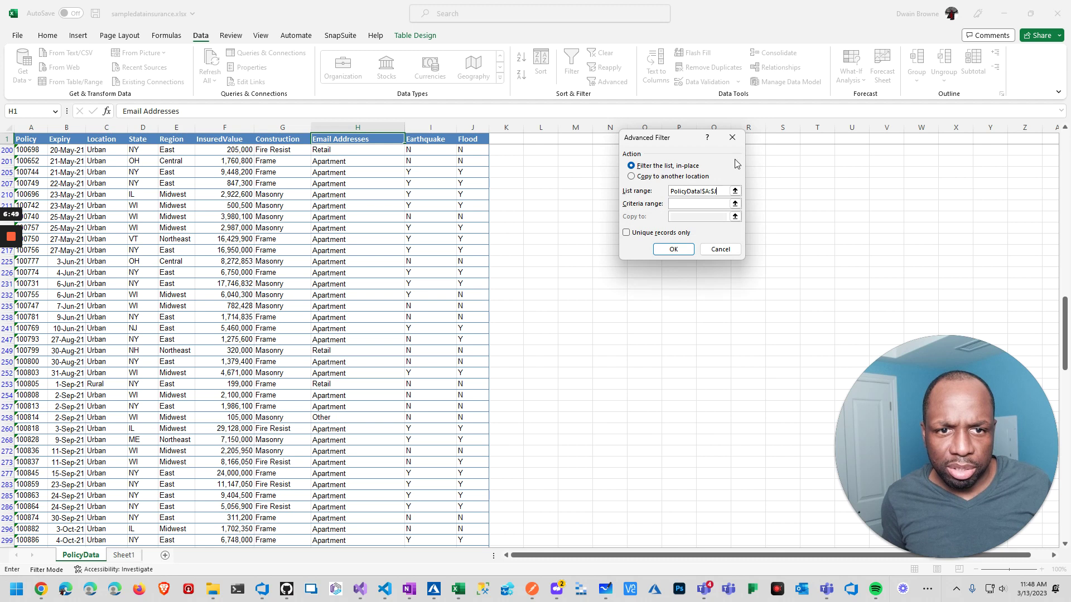
# Set the criteria range to Sheet1!$A$2:$A$4 and filter in place, leaving 31 of 500 records.
pyautogui.click(735, 204)
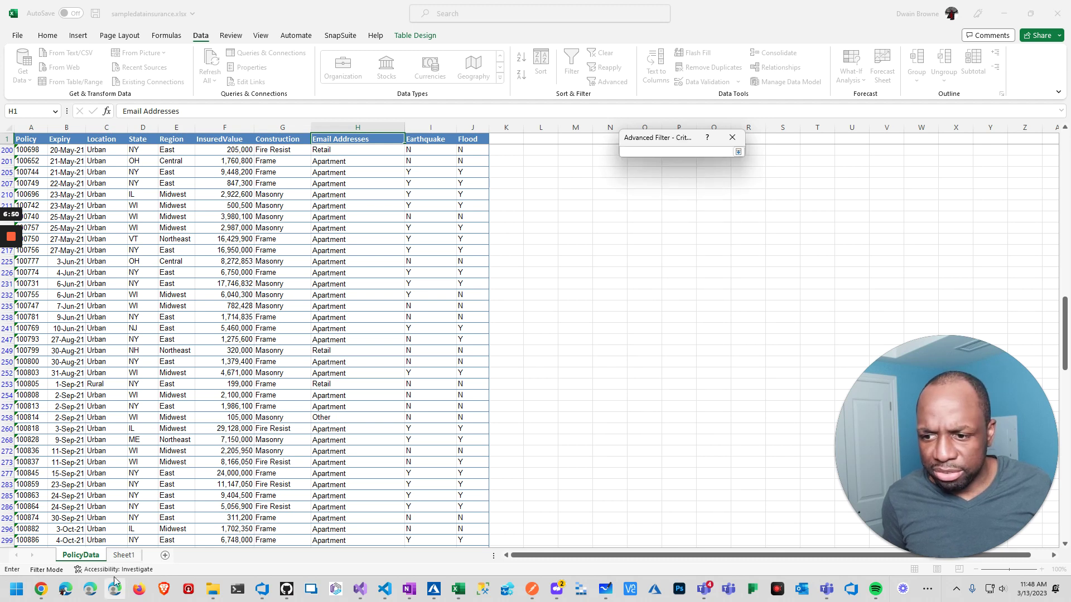
pyautogui.click(123, 554)
pyautogui.moveTo(66, 151); pyautogui.dragTo(67, 172)
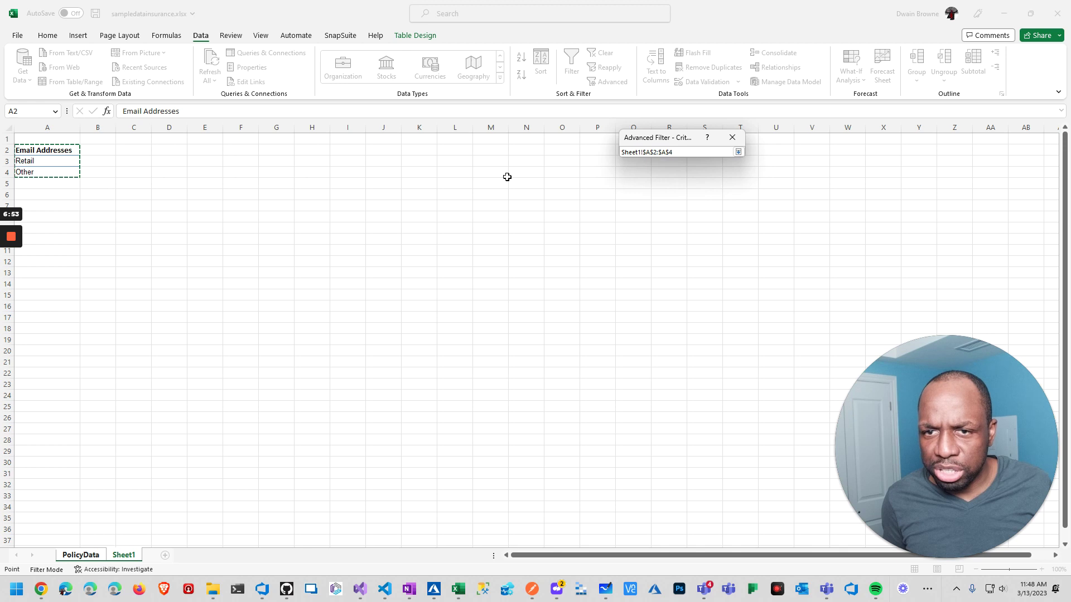
pyautogui.click(738, 152)
pyautogui.click(674, 250)
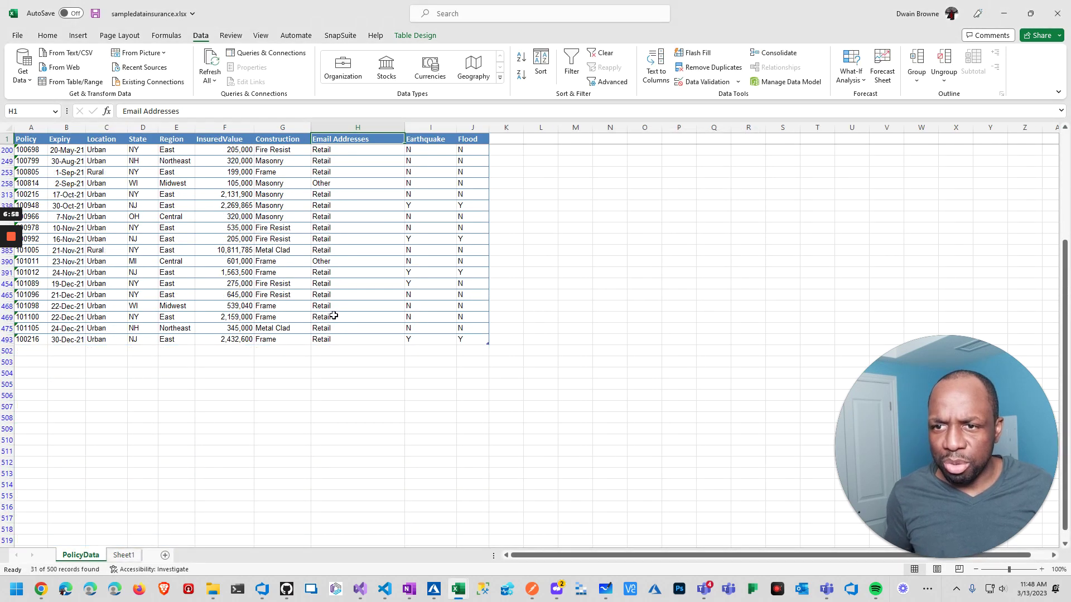
# Copy the filtered policy rows and paste them into a new sheet, Sheet2.
pyautogui.scroll(5, 333, 316)
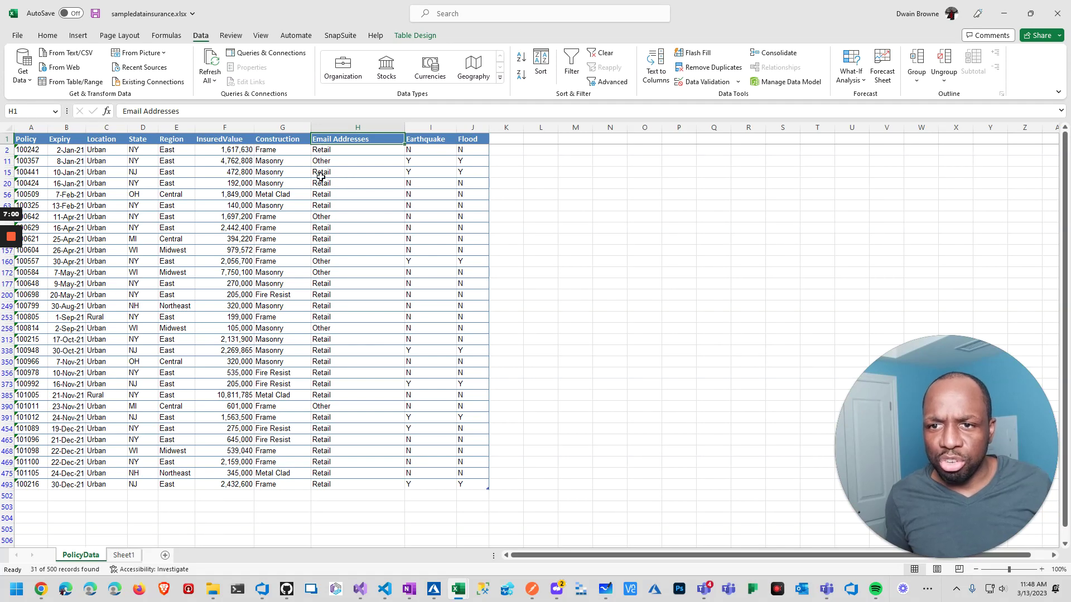
pyautogui.moveTo(474, 133); pyautogui.dragTo(28, 132)
pyautogui.hotkey('ctrl', 'c')
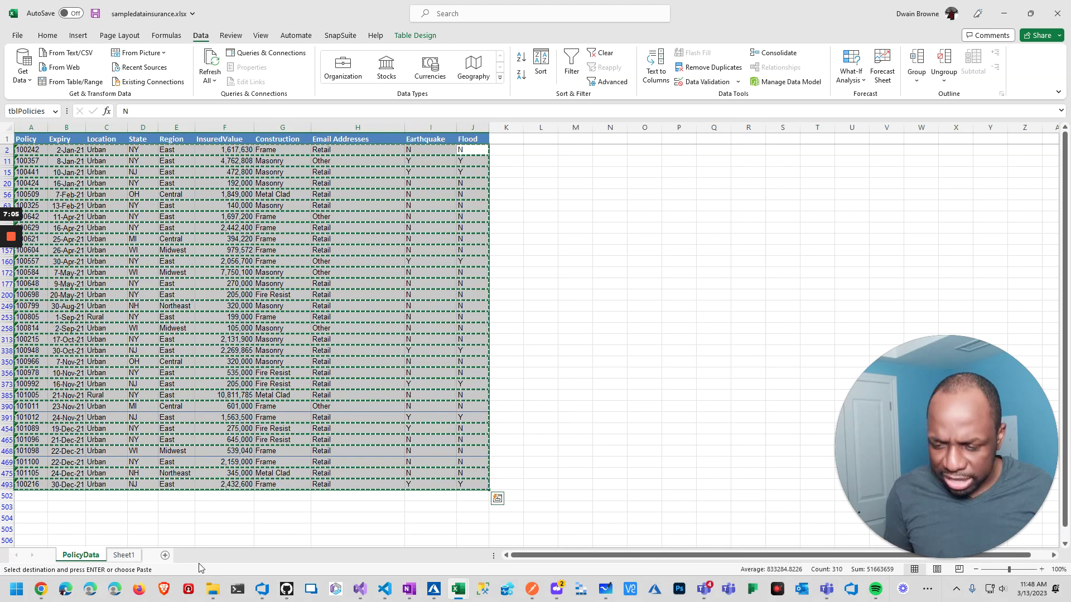
pyautogui.click(164, 554)
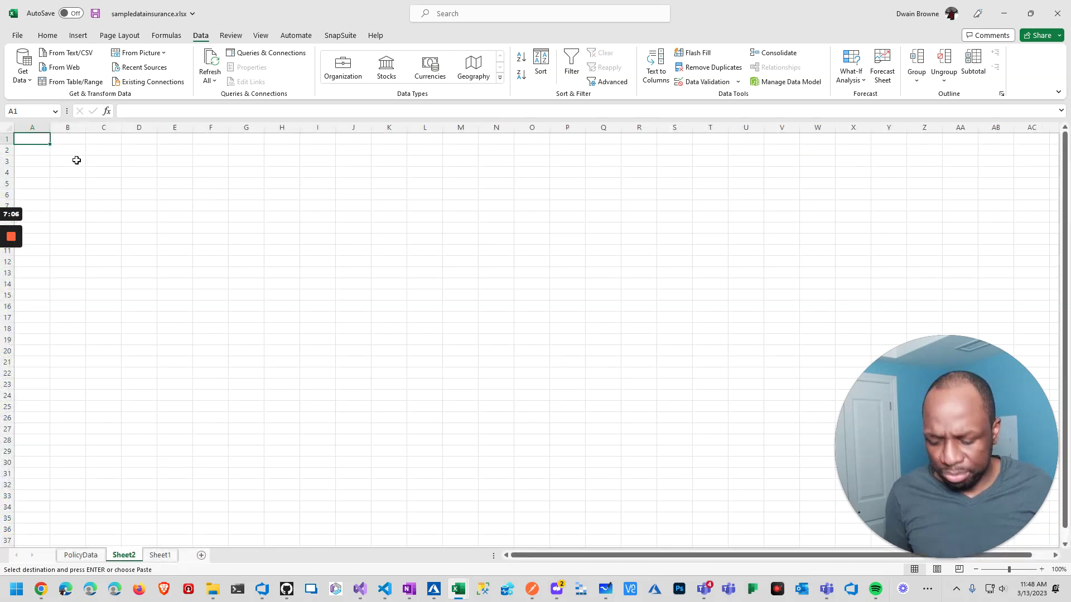
pyautogui.hotkey('ctrl', 'v')
pyautogui.scroll(-20, 263, 235)
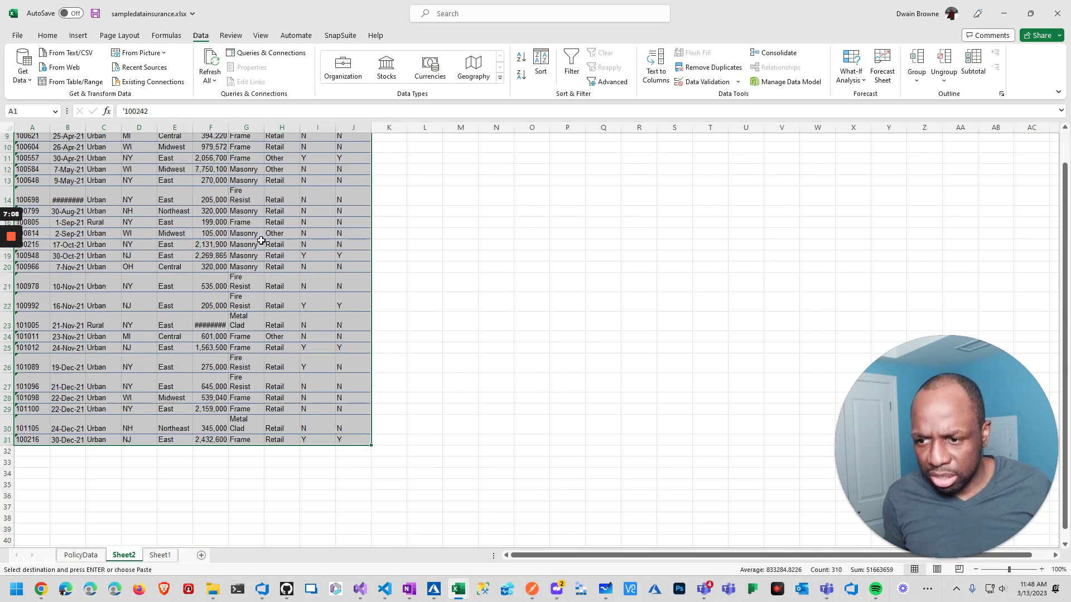
pyautogui.scroll(20, 265, 239)
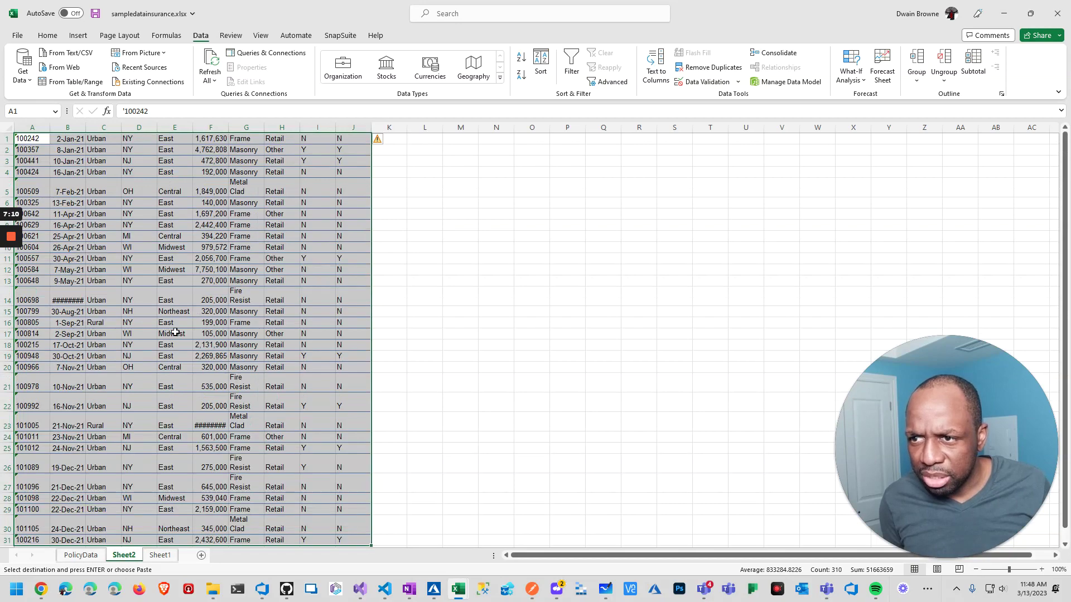
# Recopy the filtered PolicyData table with its header row and paste it into Sheet2.
pyautogui.click(81, 555)
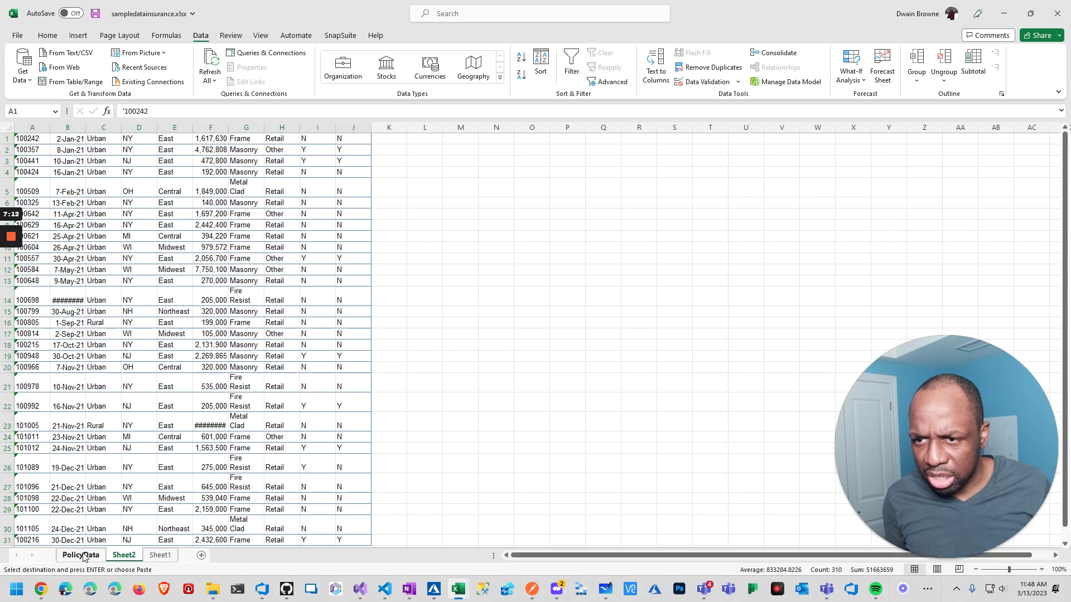
pyautogui.click(466, 137)
pyautogui.hotkey('ctrl', 'a')
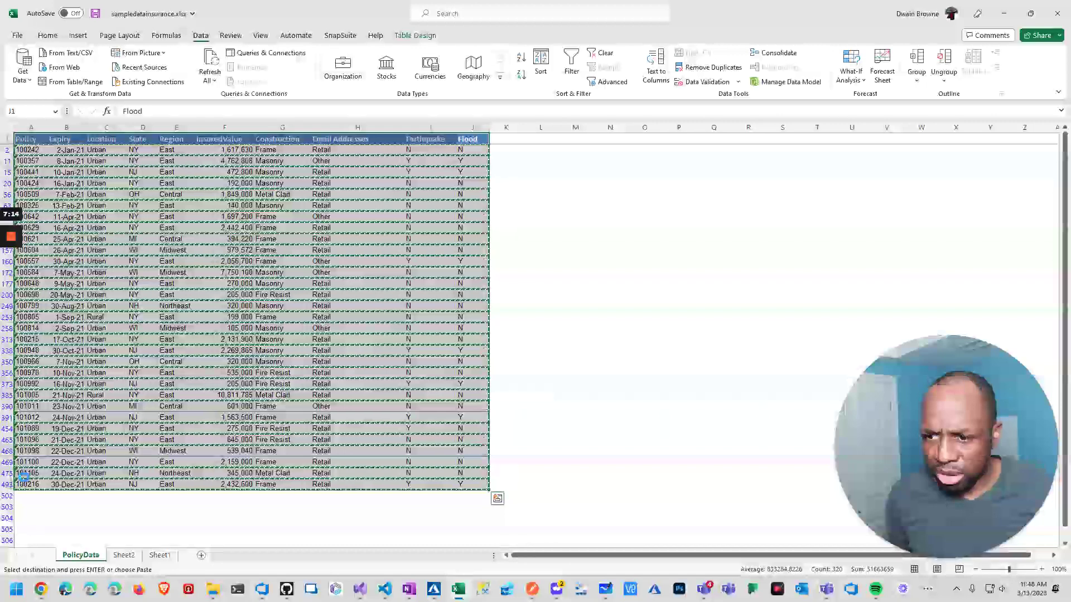
pyautogui.click(160, 555)
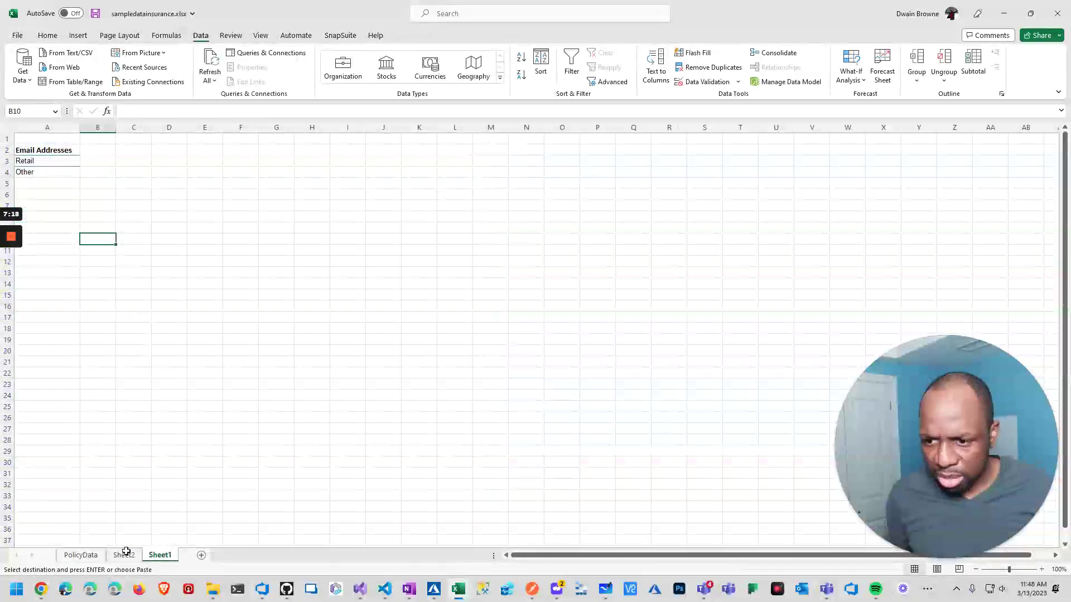
pyautogui.click(123, 554)
pyautogui.hotkey('ctrl', 'v')
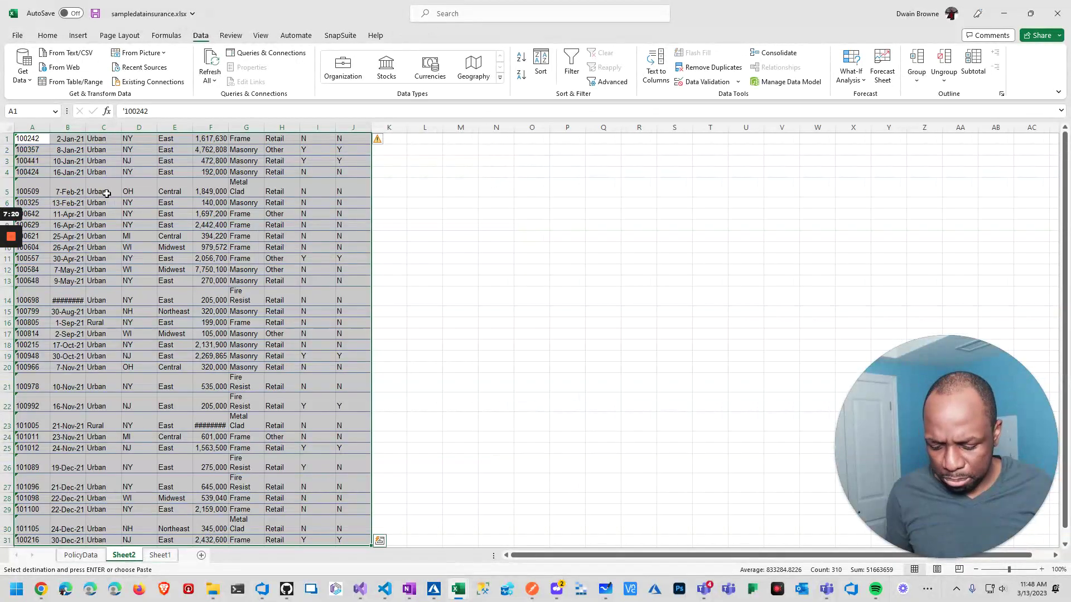
pyautogui.scroll(-5, 222, 183)
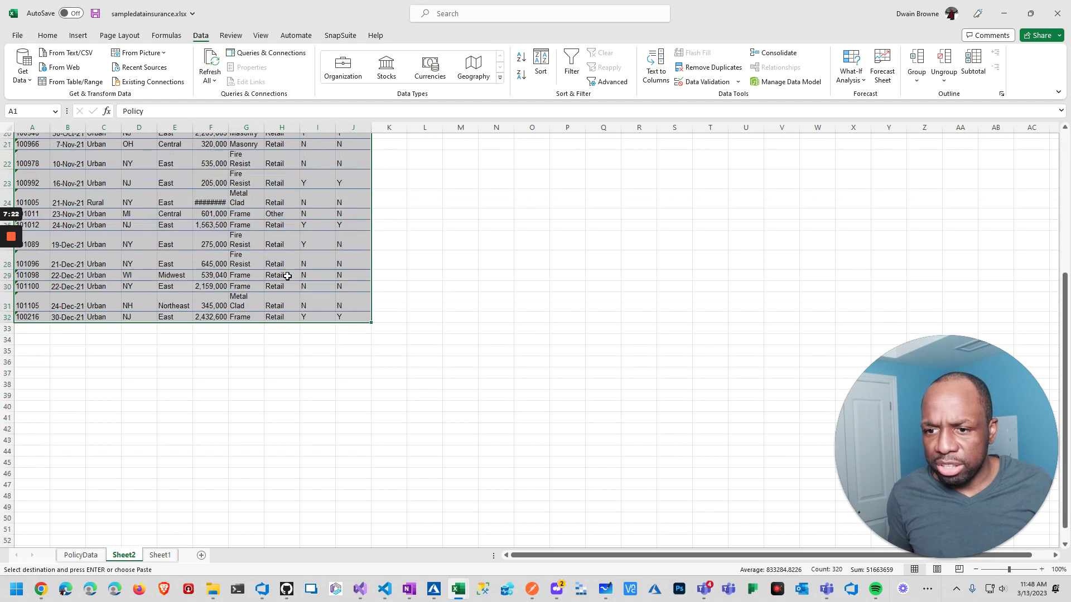
pyautogui.scroll(5, 221, 183)
pyautogui.scroll(4, 15, 42)
# Open File > Save As and set the file type to CSV UTF-8 (Comma delimited) (*.csv).
pyautogui.click(14, 39)
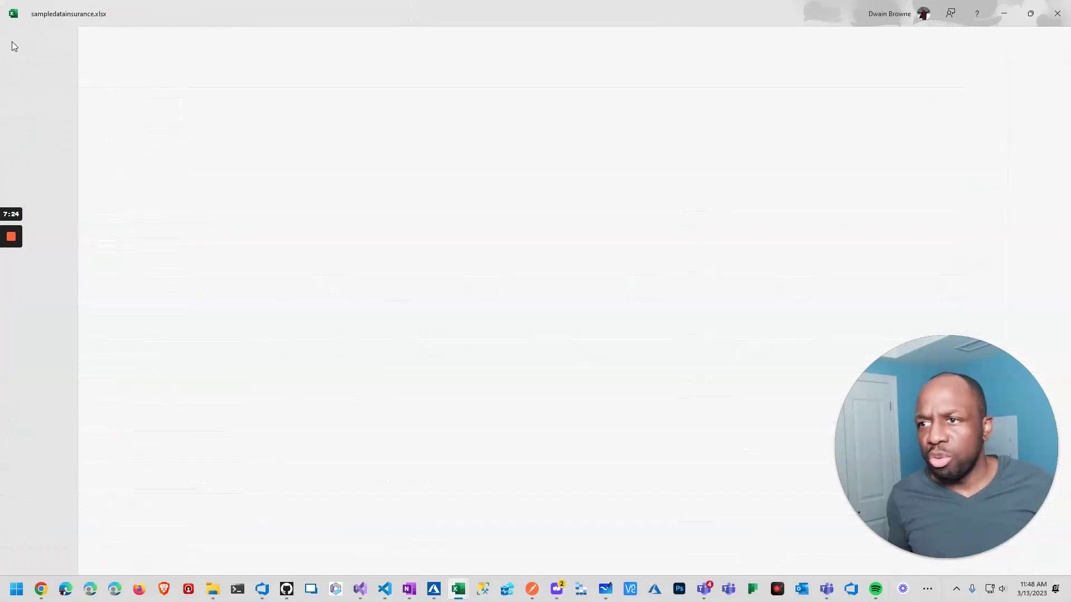
pyautogui.click(14, 39)
pyautogui.click(14, 39)
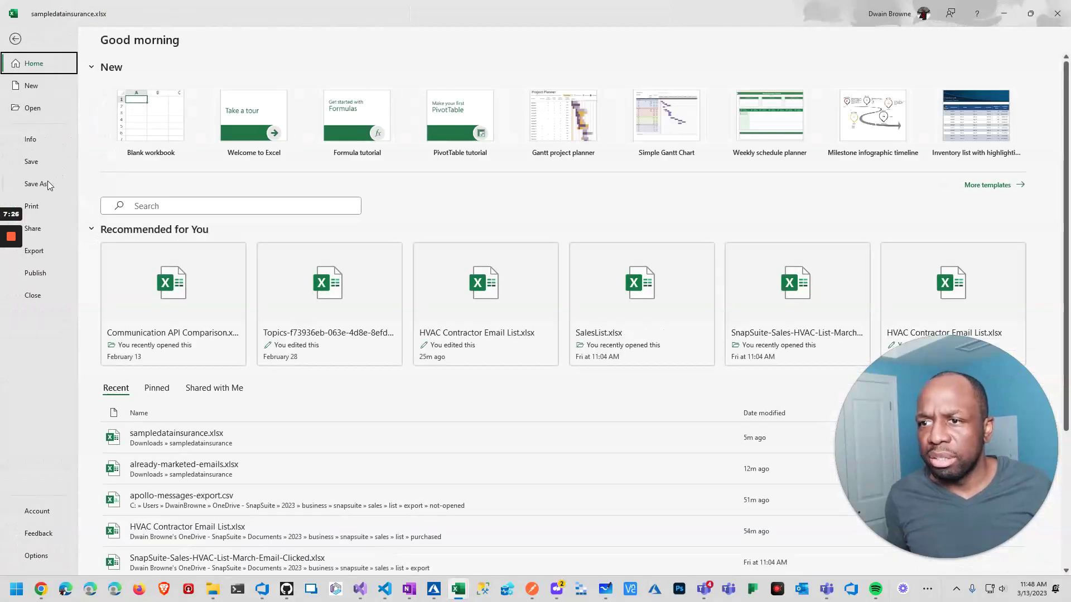
pyautogui.click(48, 182)
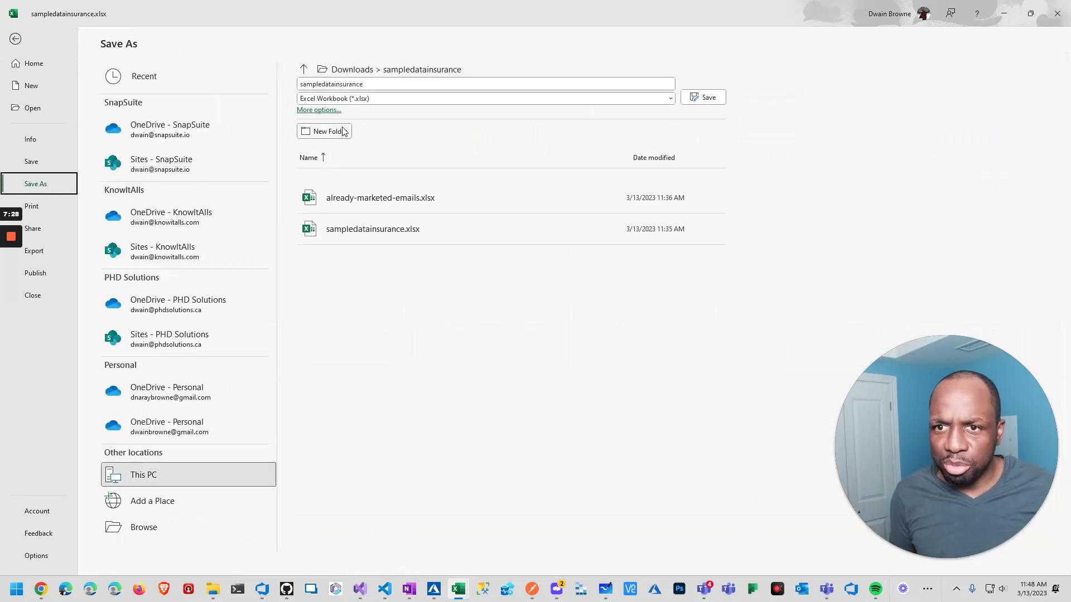
pyautogui.click(384, 99)
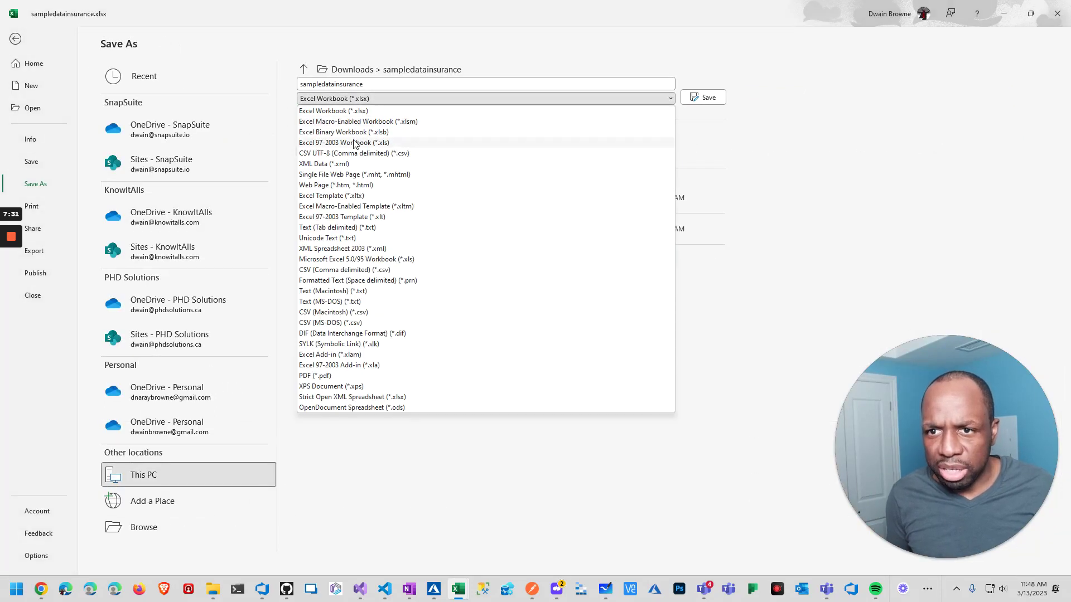
pyautogui.click(349, 154)
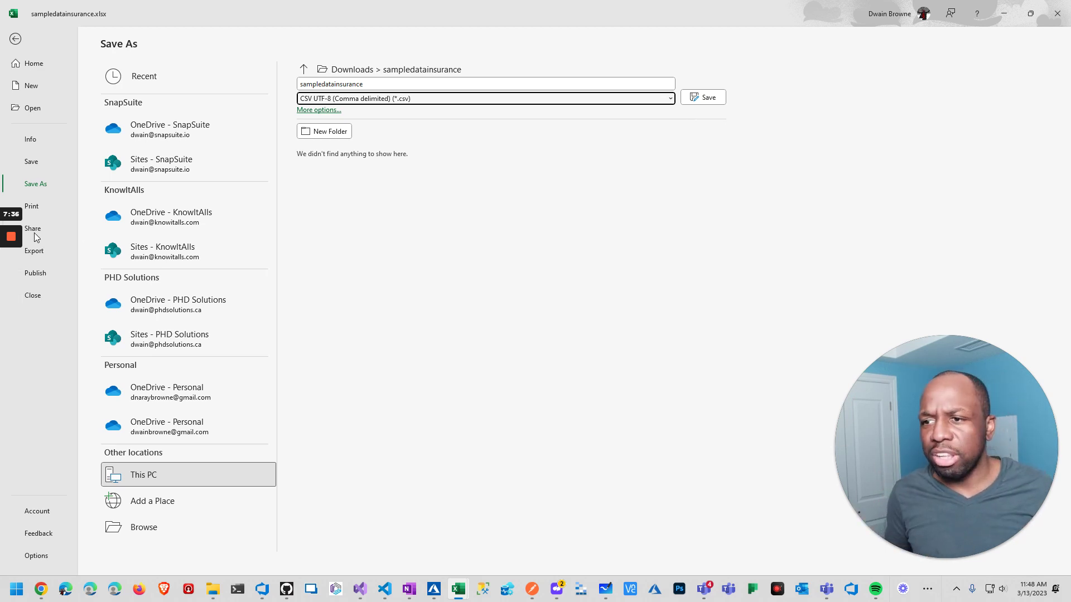
pyautogui.moveTo(9, 239)
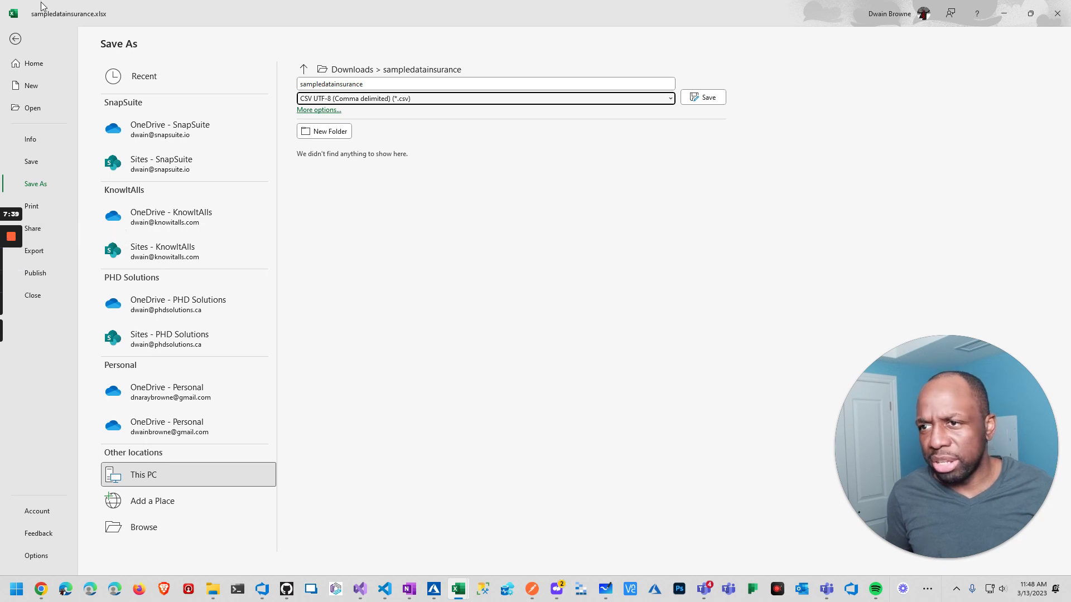